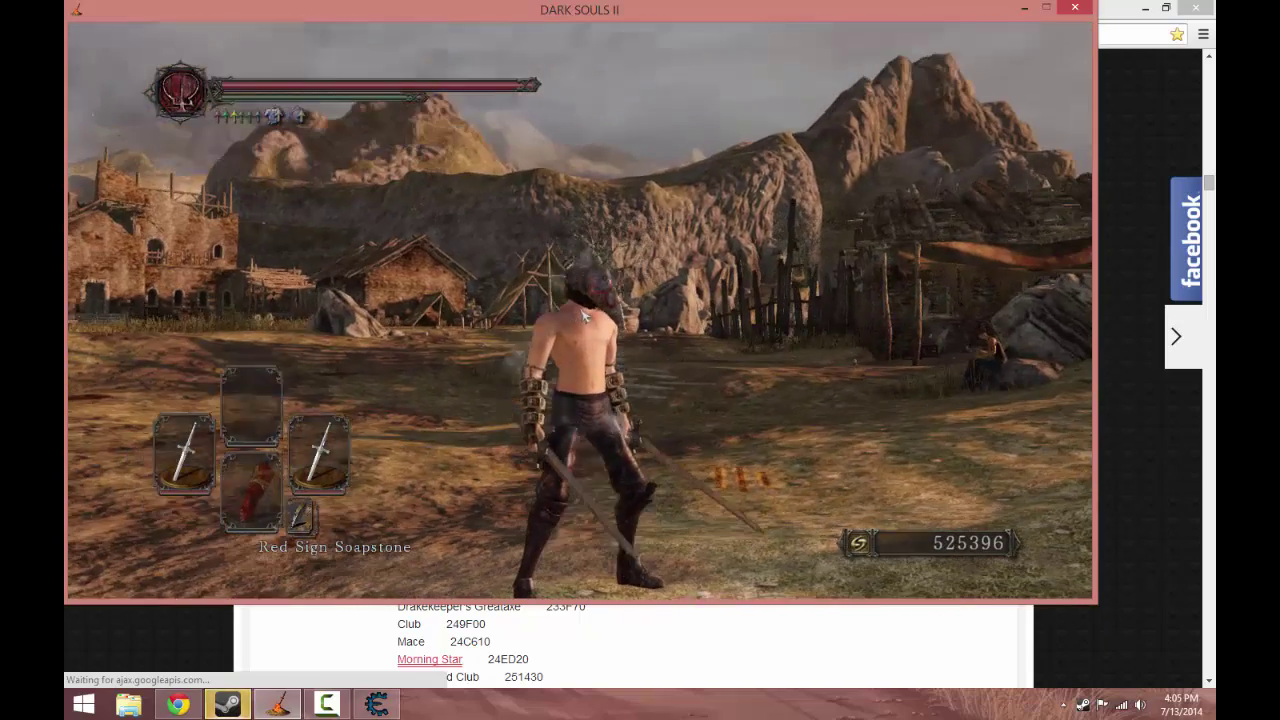
- Browse the Dark Souls II inventory to the Lifegem, then close the menu
key(Escape)
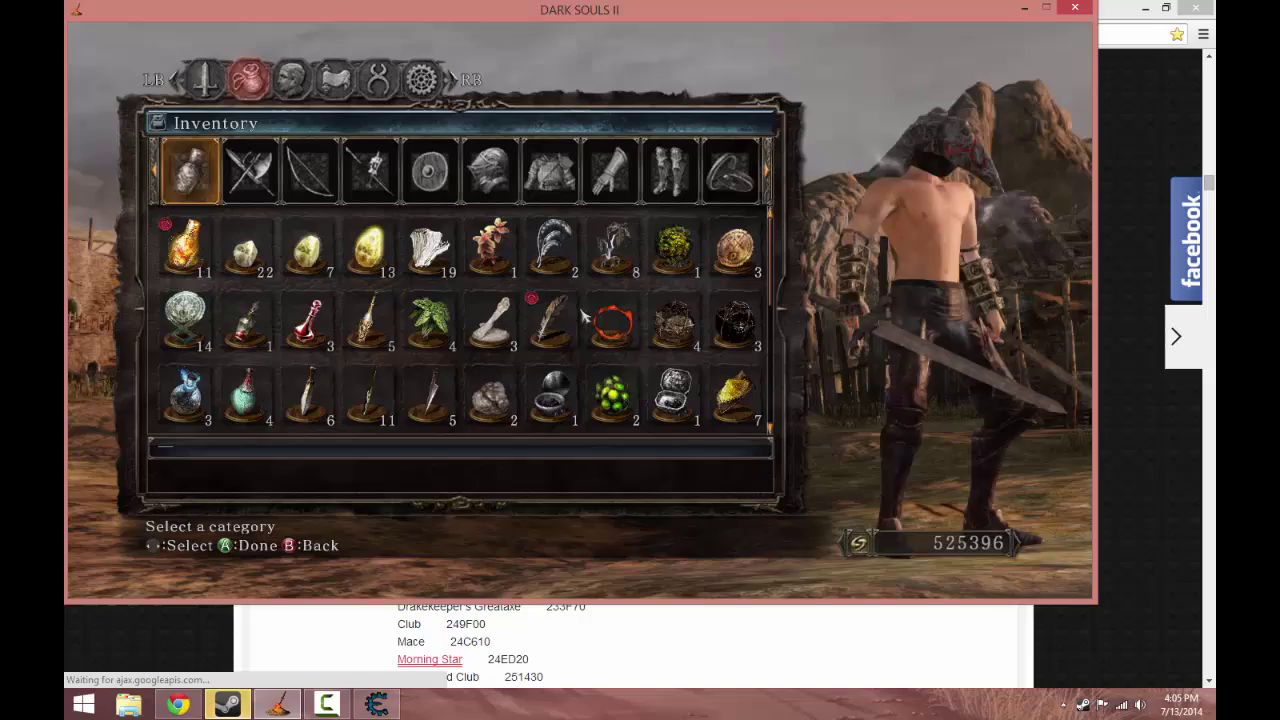
key(Right)
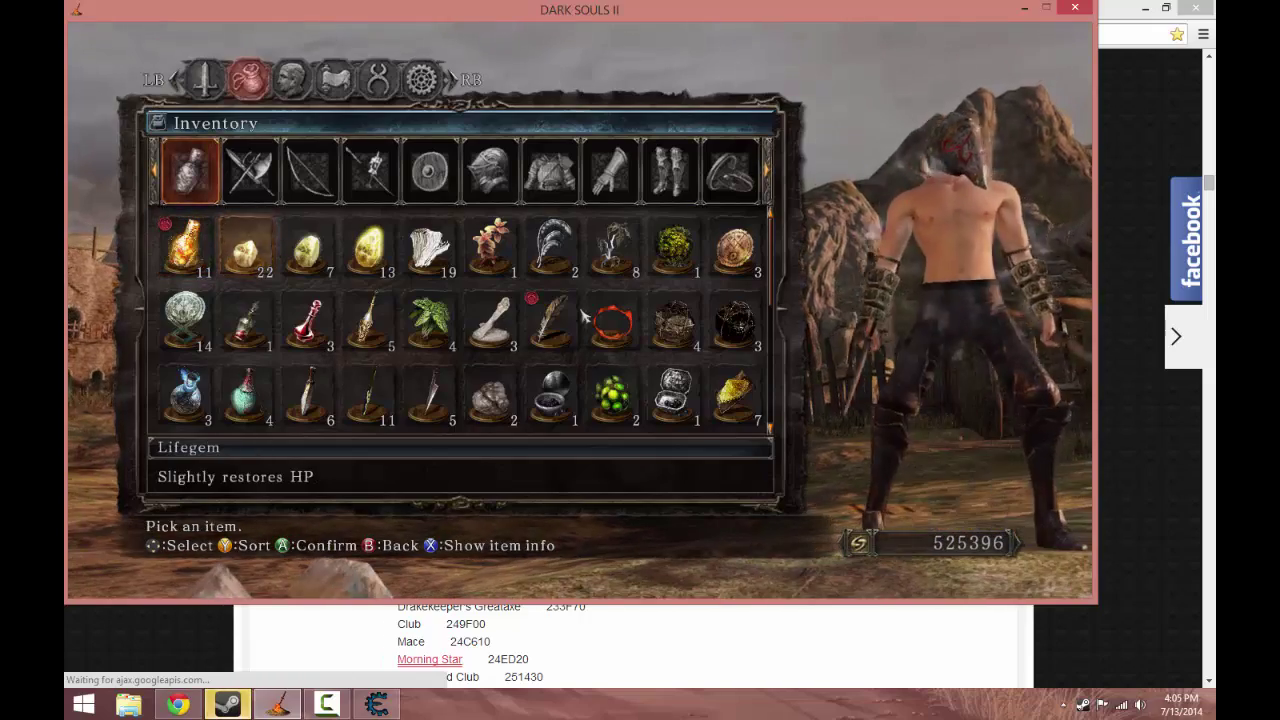
key(Escape)
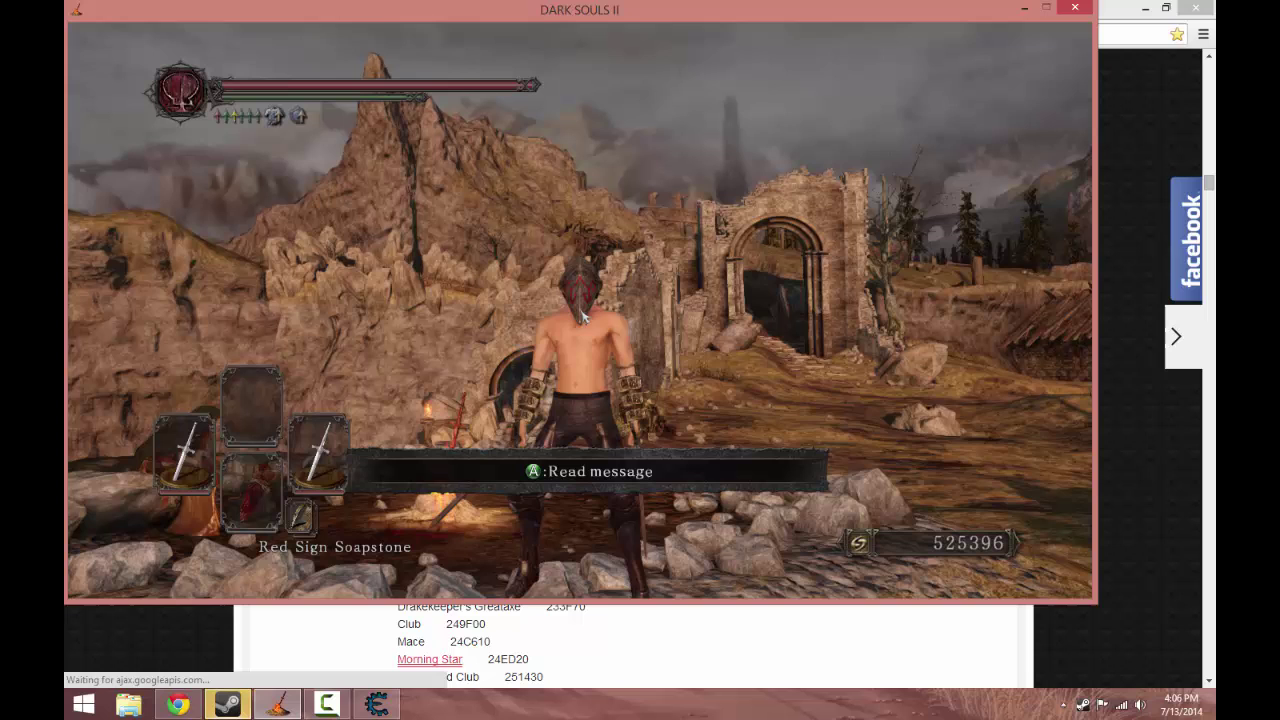
- Switch to the Dark Souls 2 item hex-ID thread in Chrome and scroll the list
key(alt+Tab)
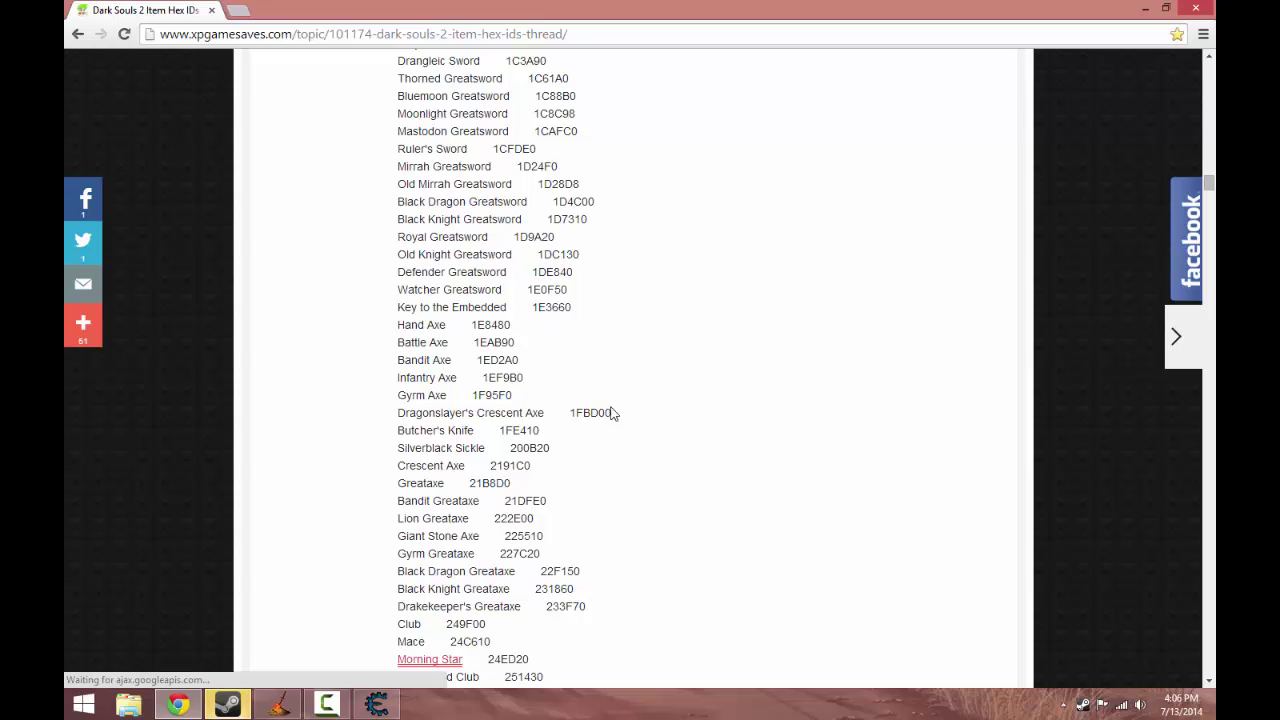
scroll(580, 410, up, 1)
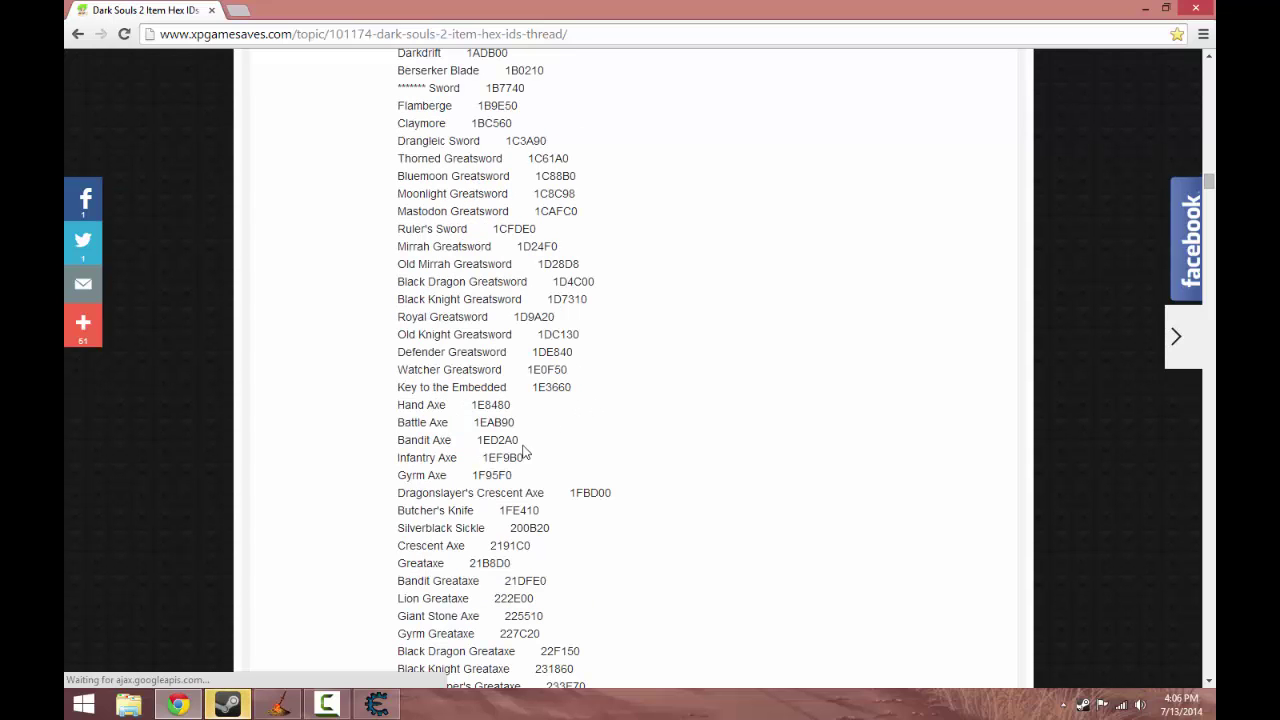
mouse_move(361, 700)
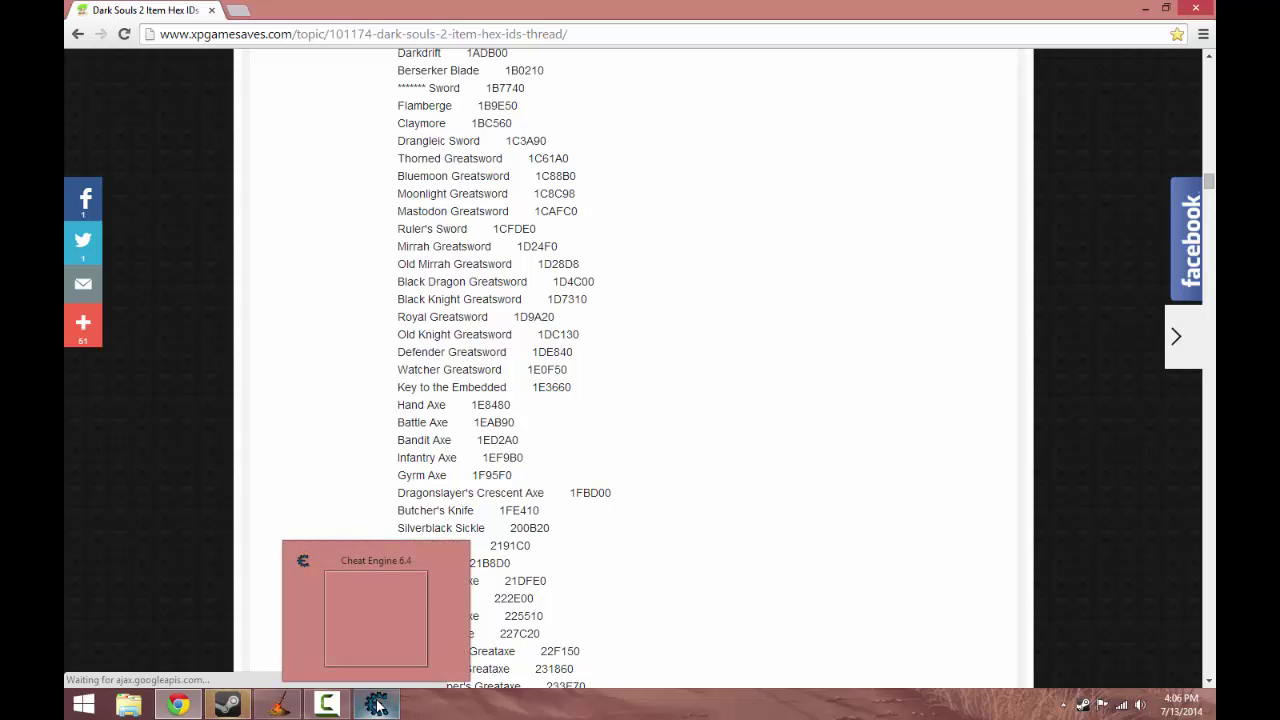
- Attach Cheat Engine to the DarkSoulsII.exe process and return to the game window
click(378, 706)
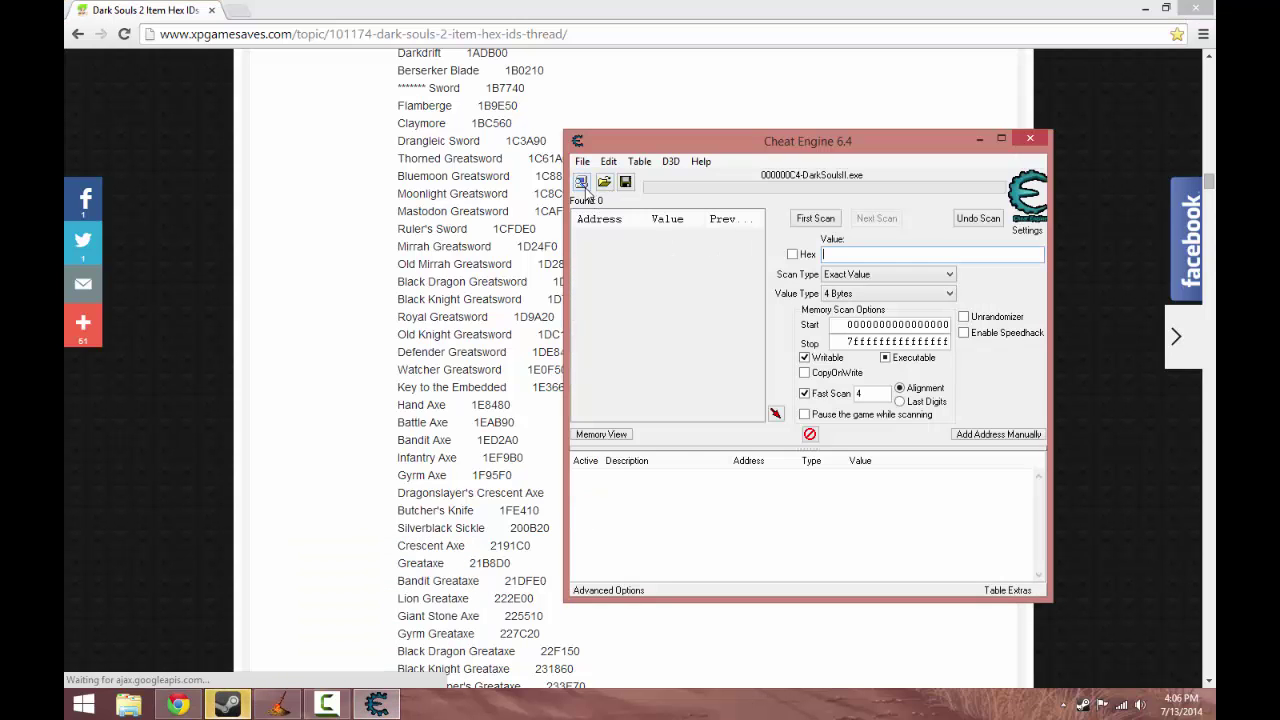
click(582, 187)
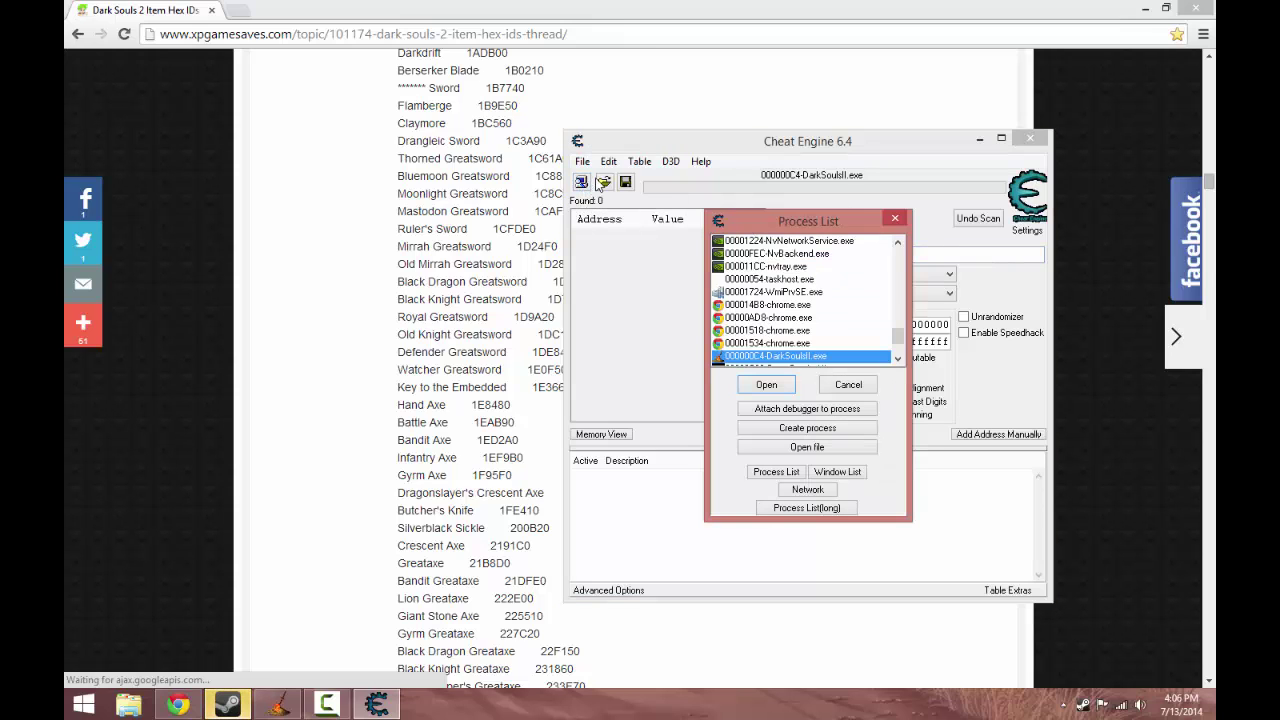
scroll(865, 345, down, 1)
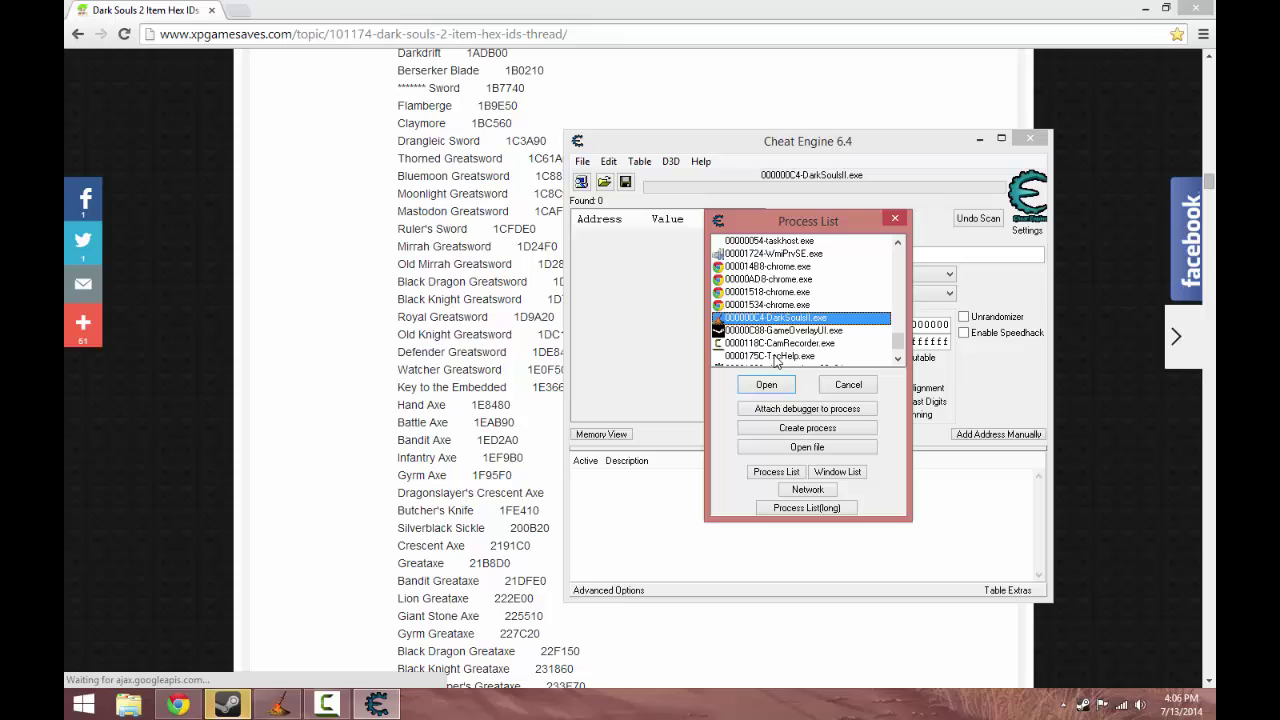
click(772, 385)
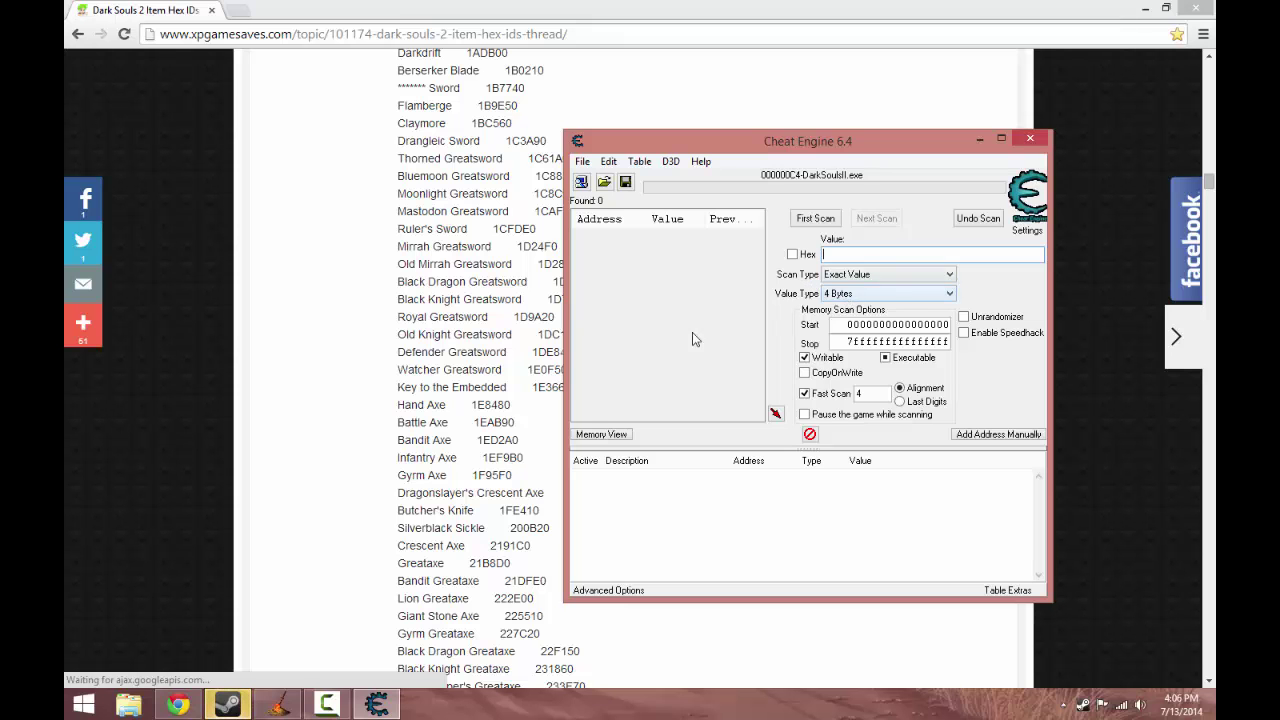
click(278, 705)
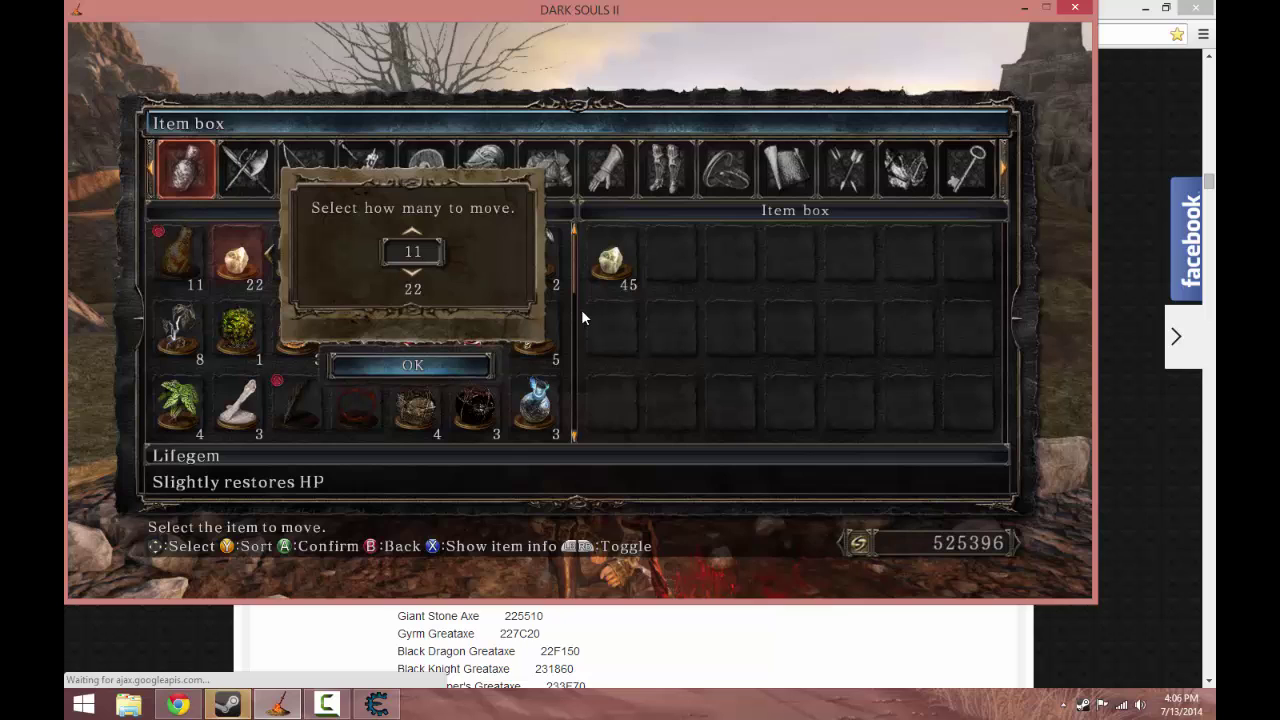
- Run a First Scan for Lifegem count 7, store Lifegems, then Next Scan for 4
key(alt+Tab)
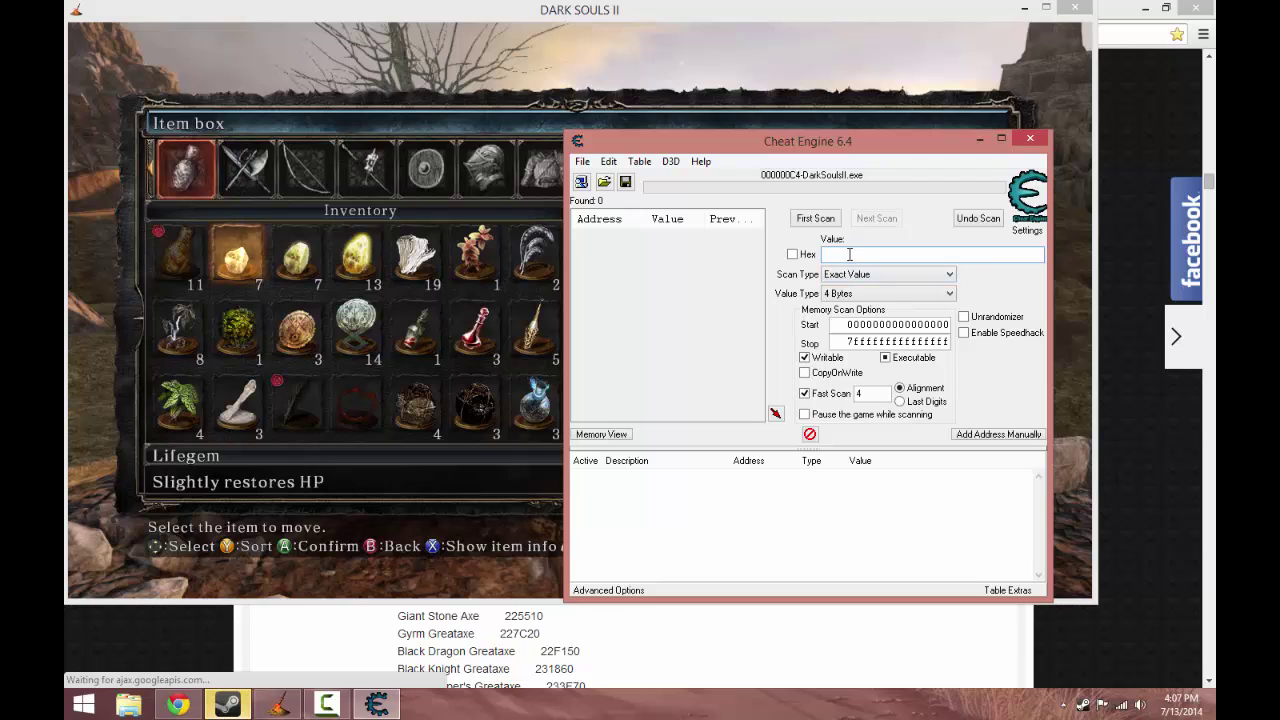
text(7)
click(816, 218)
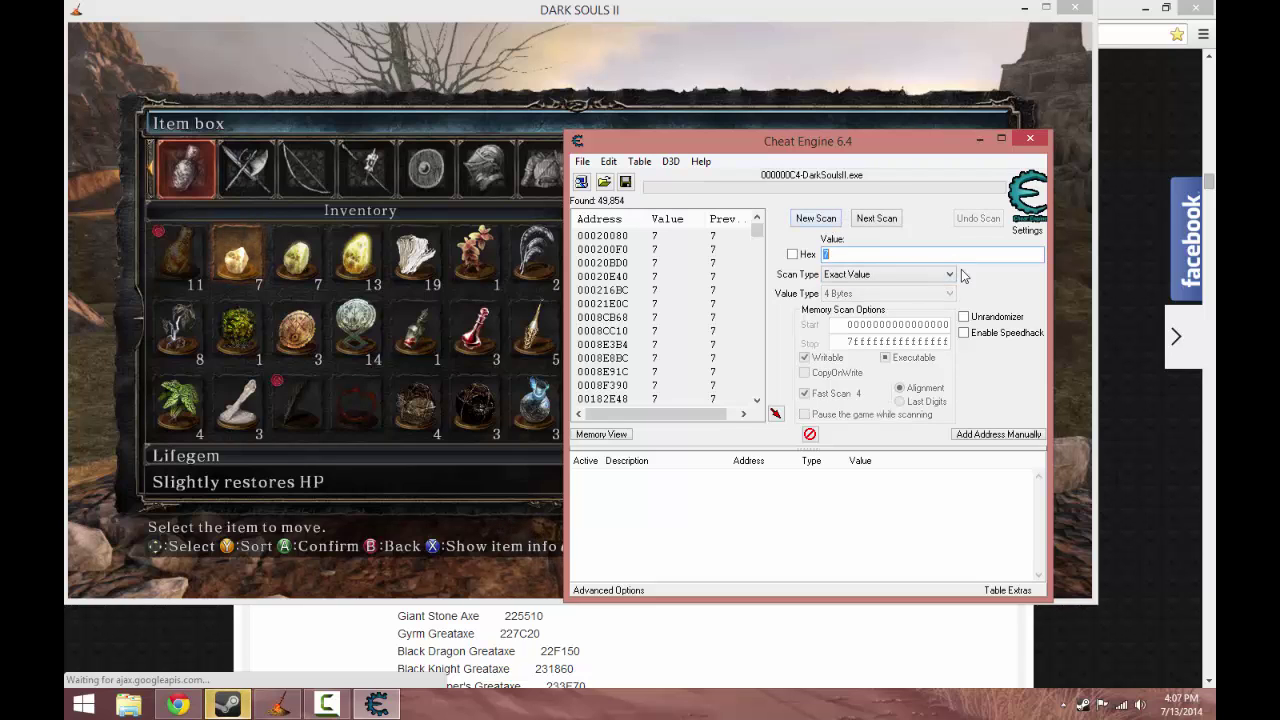
key(alt+Tab)
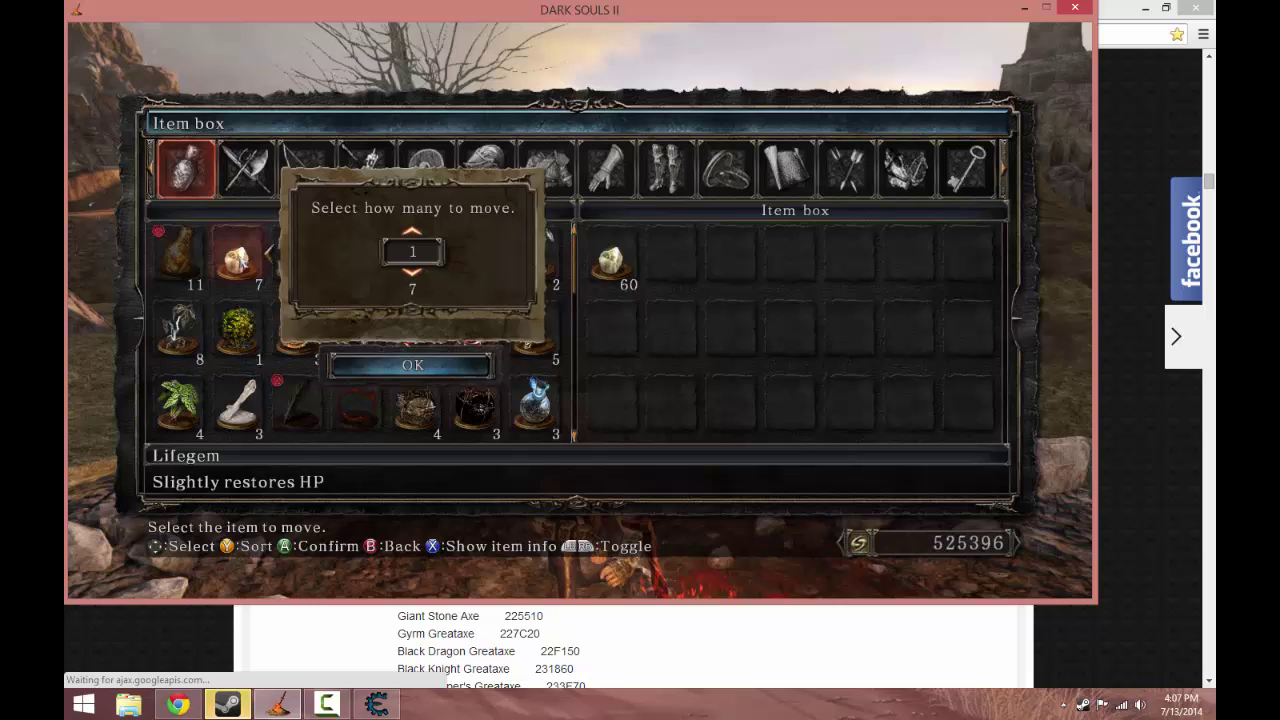
key(Return)
key(alt+Tab)
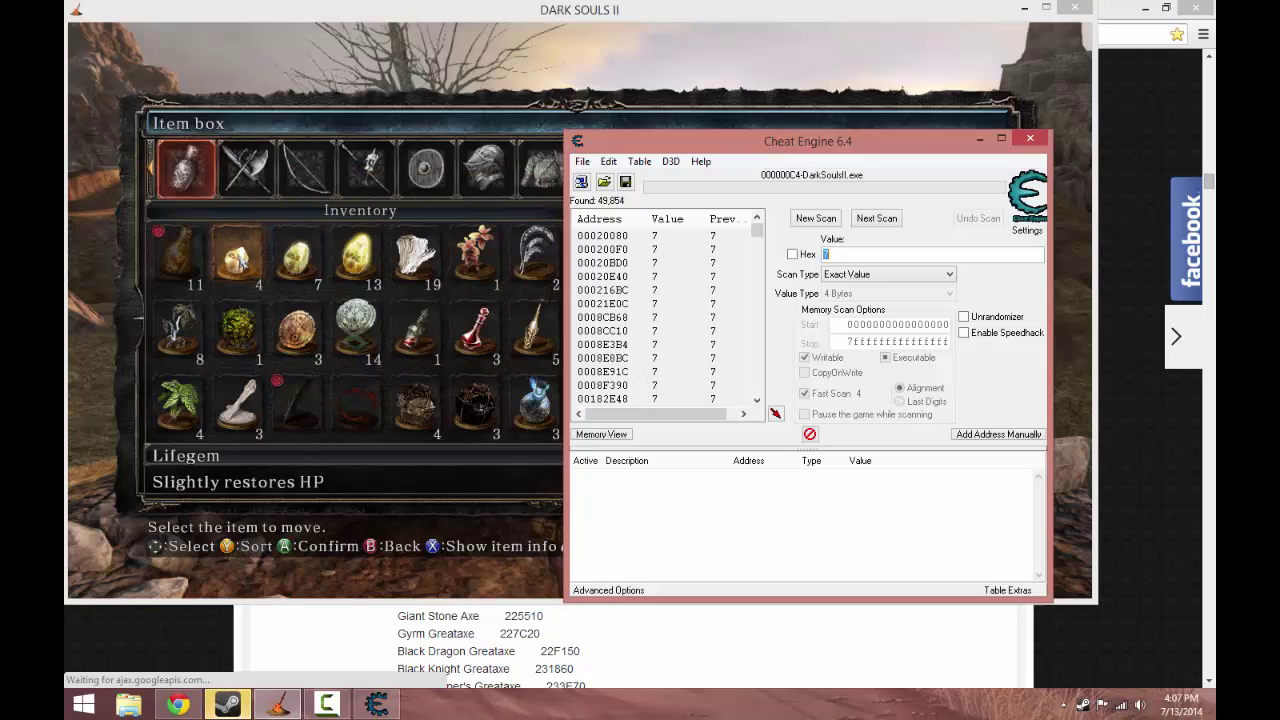
click(886, 222)
- Move 2 more Lifegems into the item box and return to Cheat Engine
key(alt+Tab)
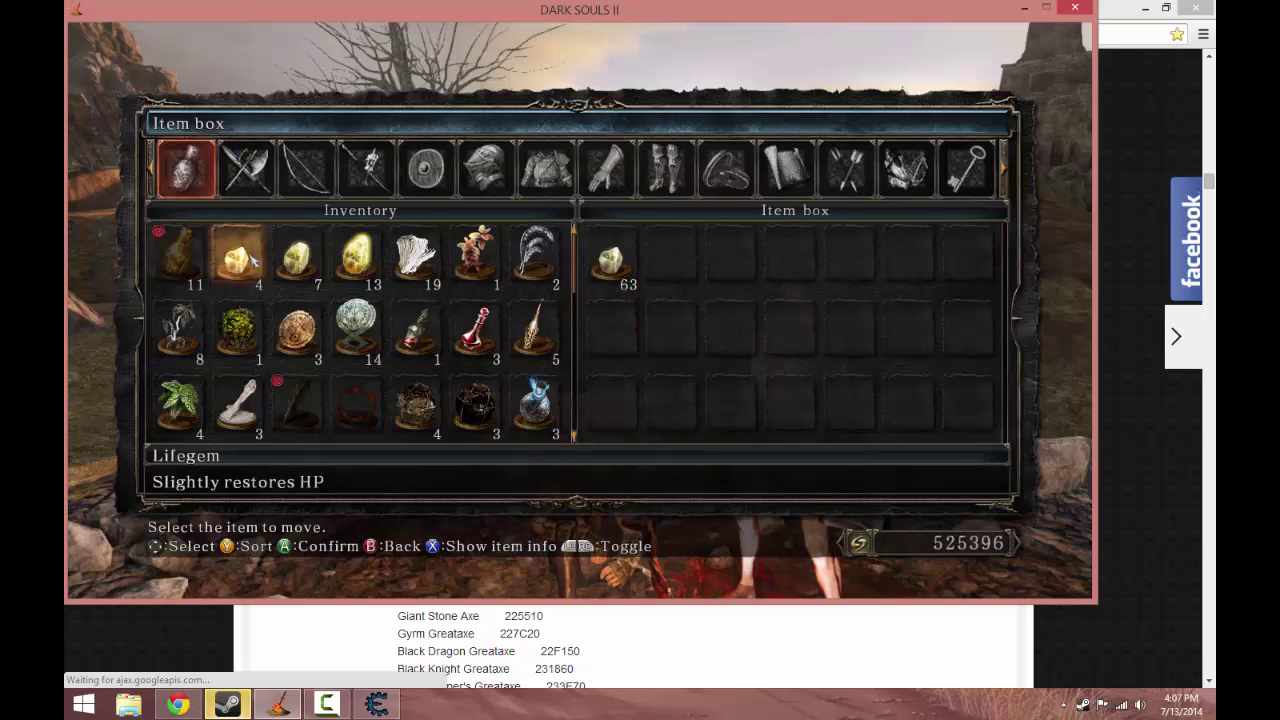
click(258, 260)
key(Up)
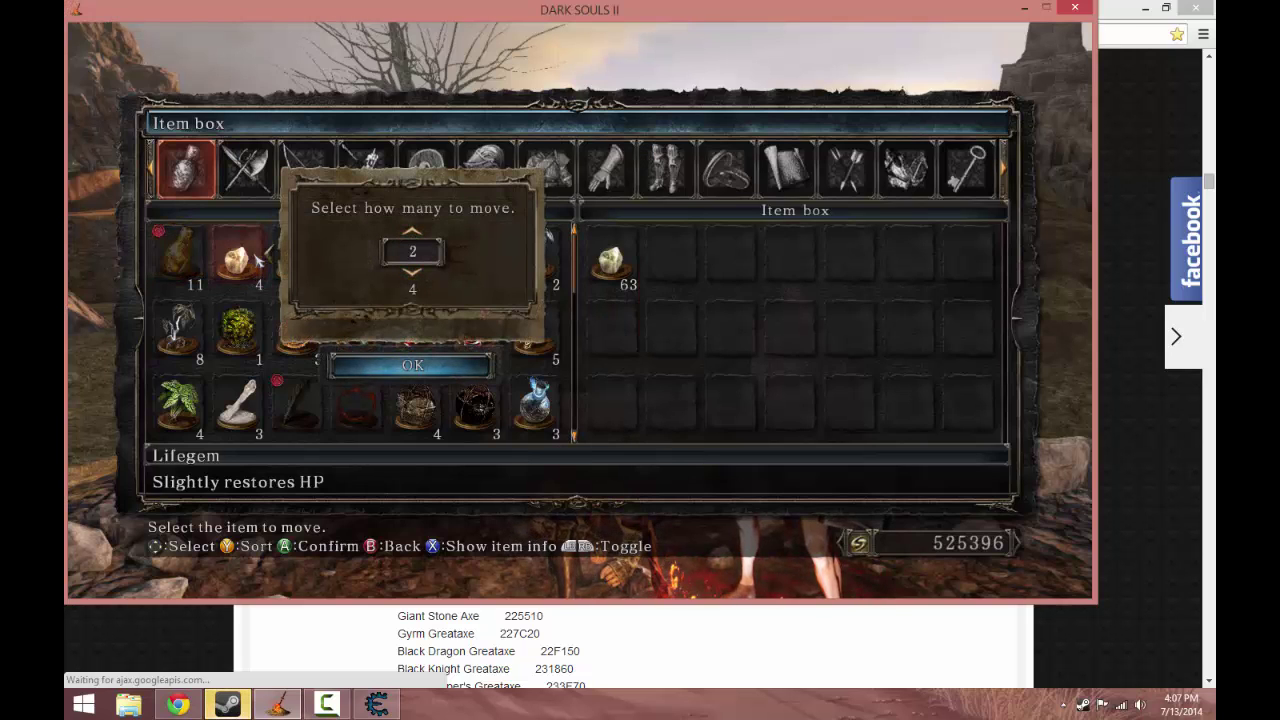
key(Return)
key(alt+Tab)
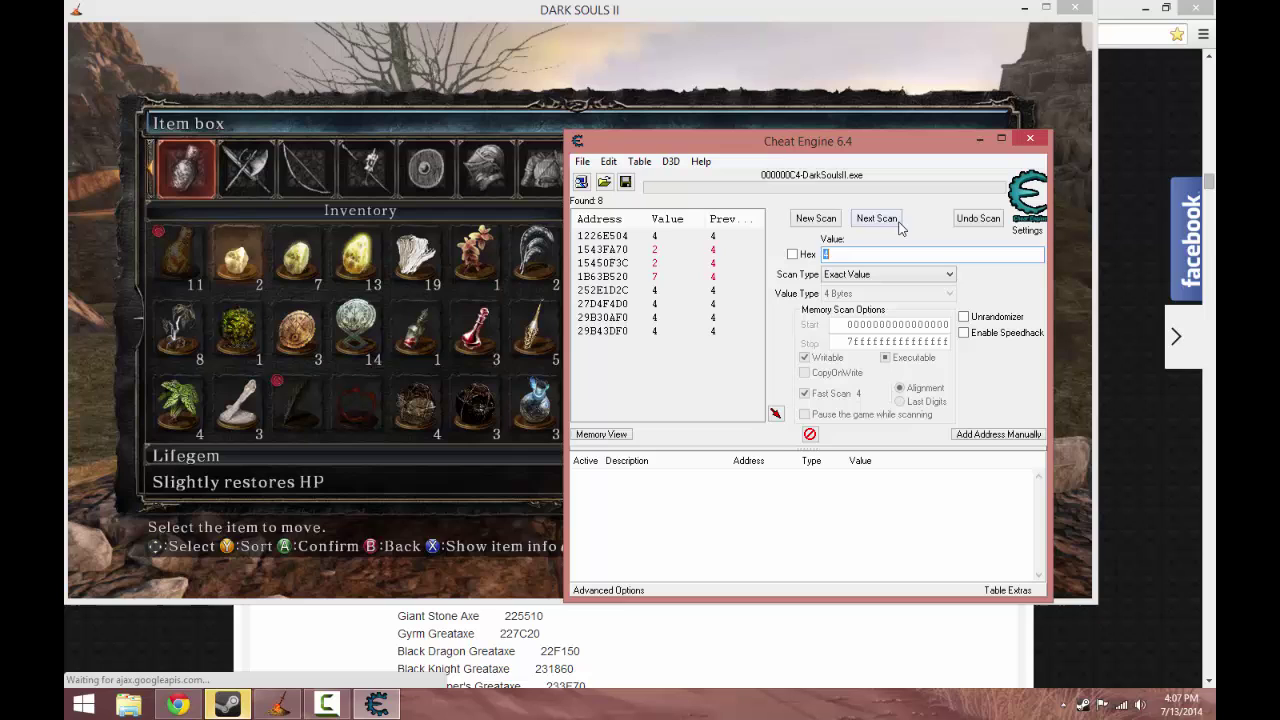
text(2)
- Next Scan for 2, then change the value at address 15450F3C to 3
click(883, 226)
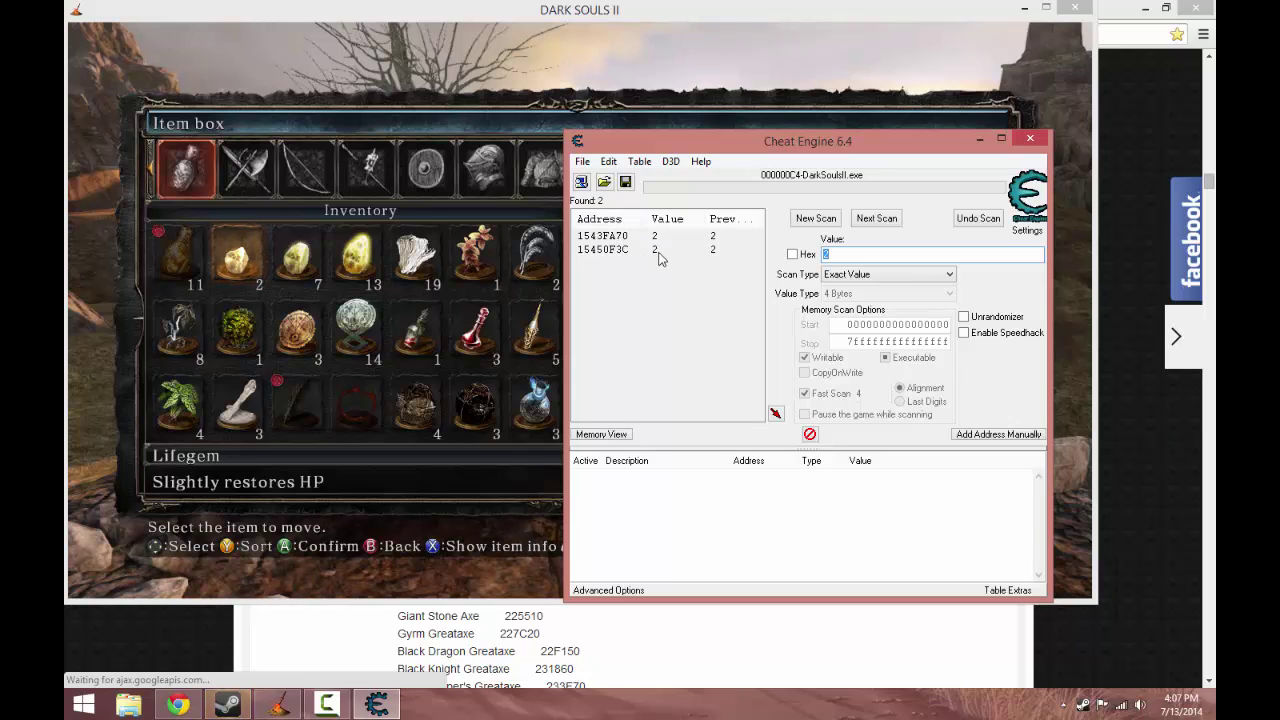
right_click(655, 257)
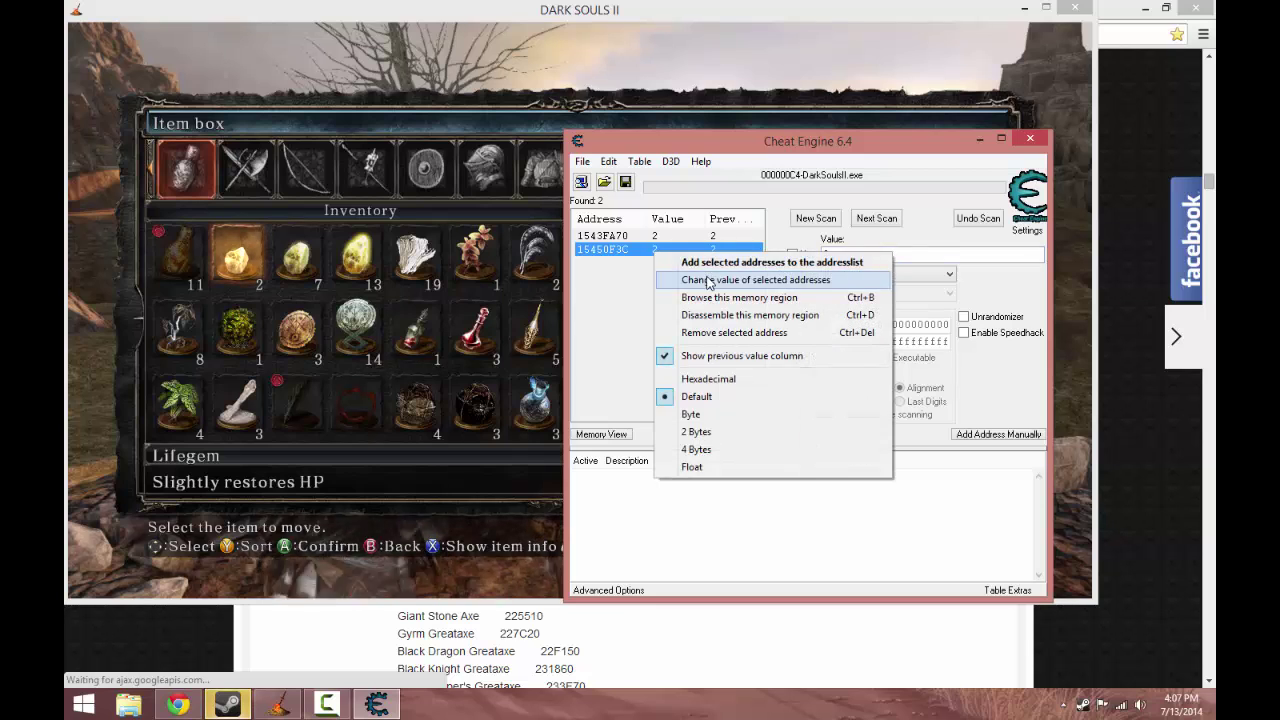
click(700, 280)
text(3)
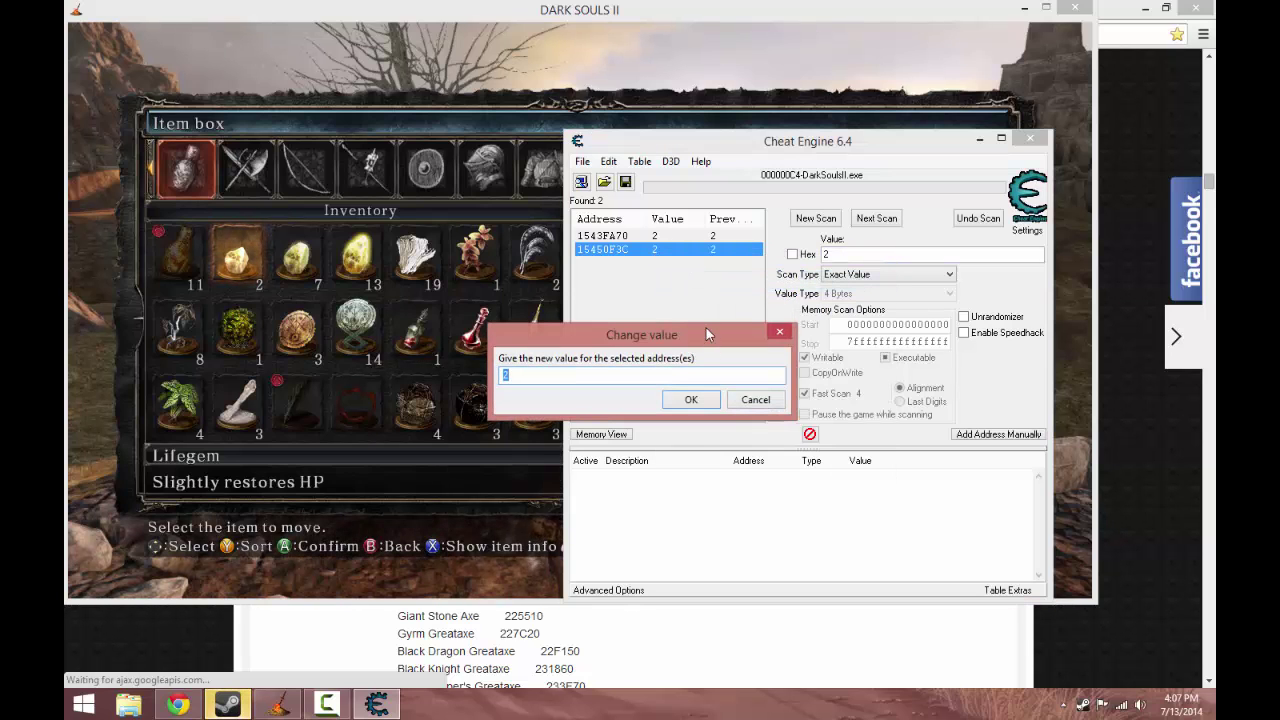
click(692, 400)
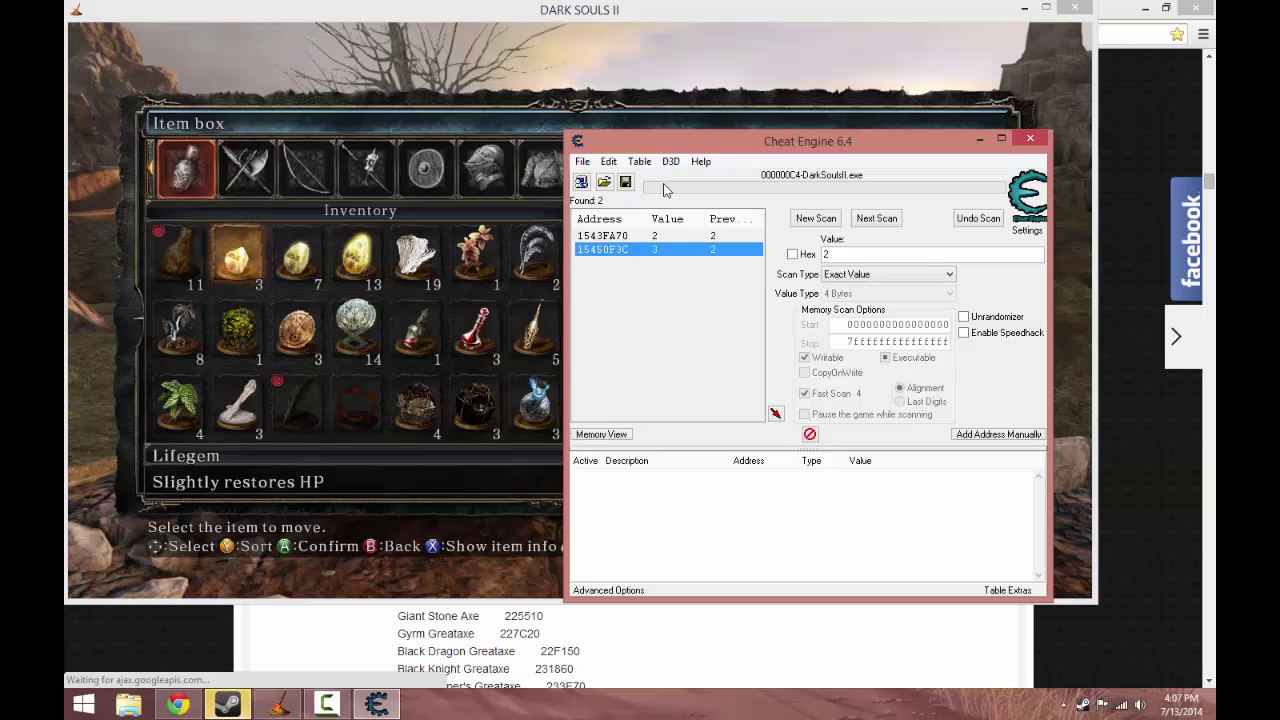
mouse_move(774, 135)
mouse_down()
mouse_move(794, 135)
mouse_move(845, 203)
mouse_move(792, 230)
mouse_up()
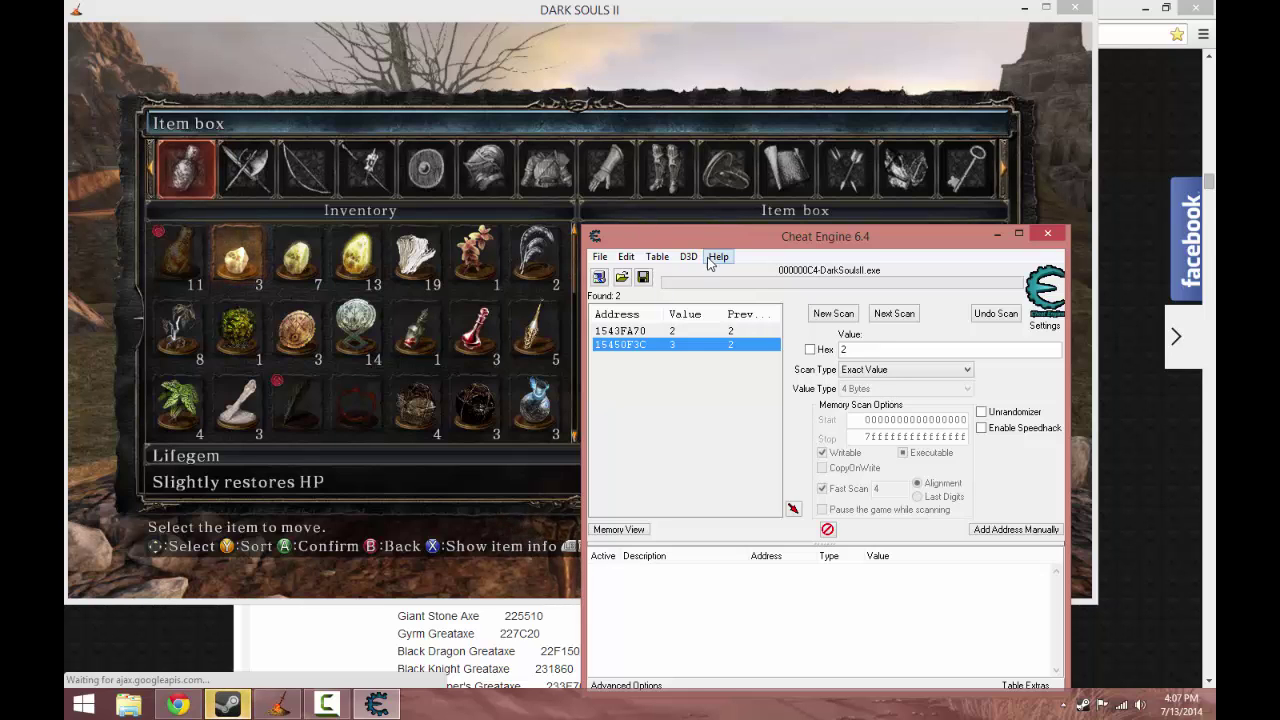
drag(712, 243, 745, 158)
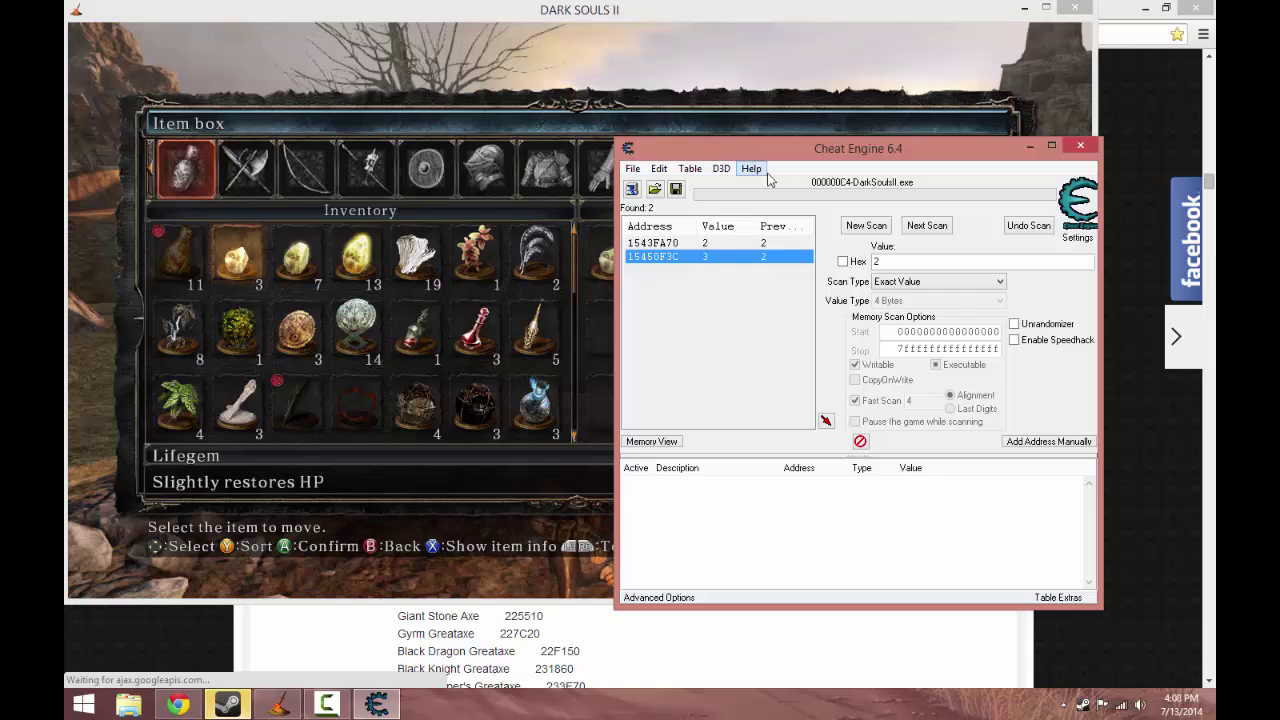
- Add address 15450F3C to the table and paste a copy at adjusted address 15450F30
double_click(690, 261)
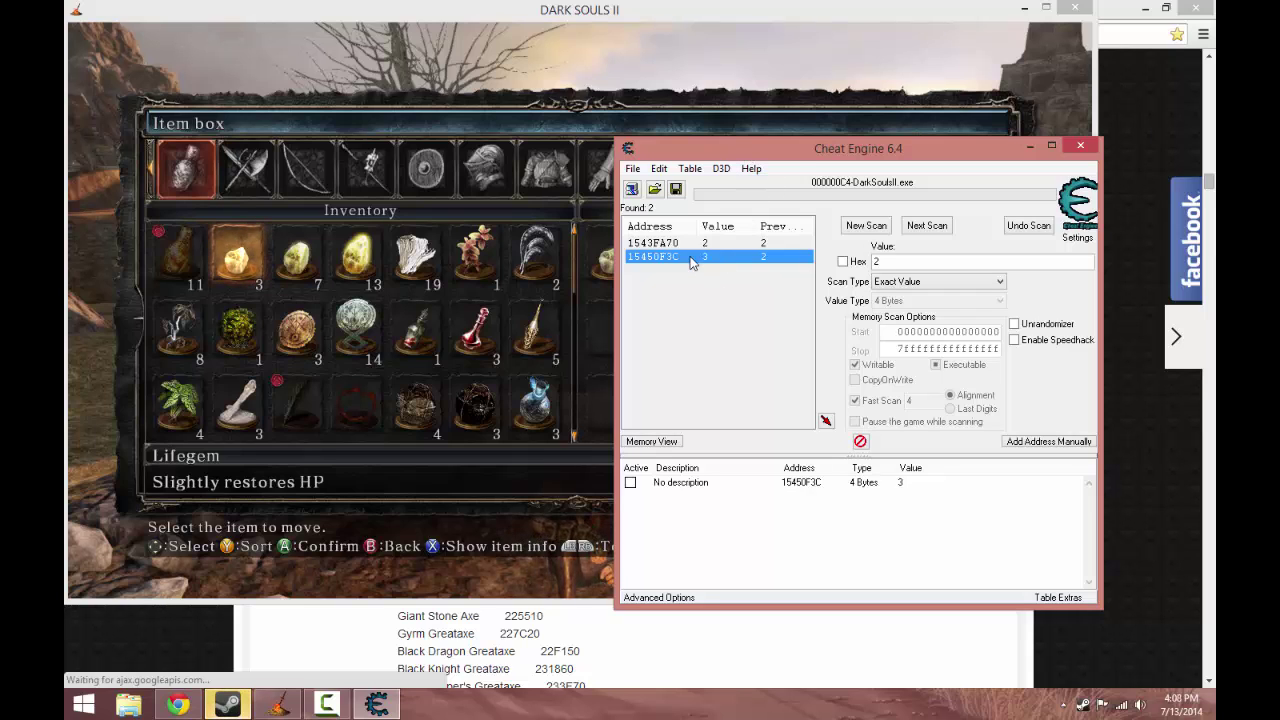
right_click(755, 487)
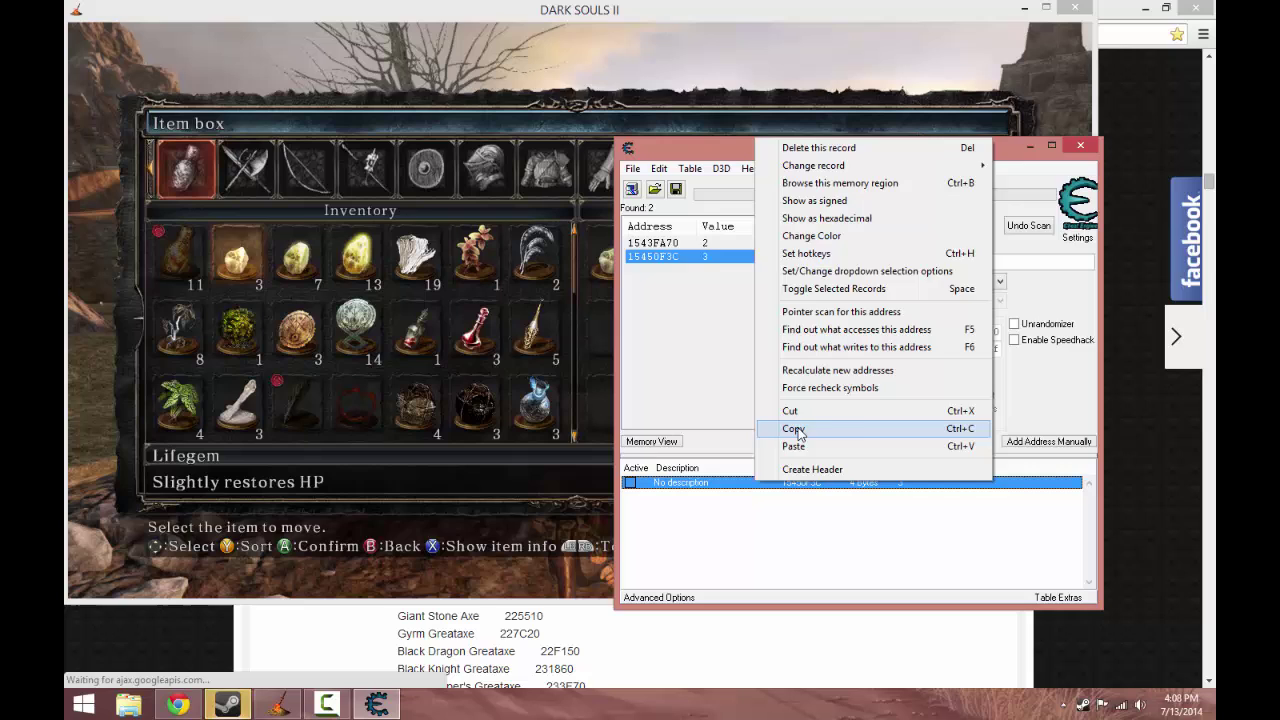
click(806, 428)
right_click(801, 517)
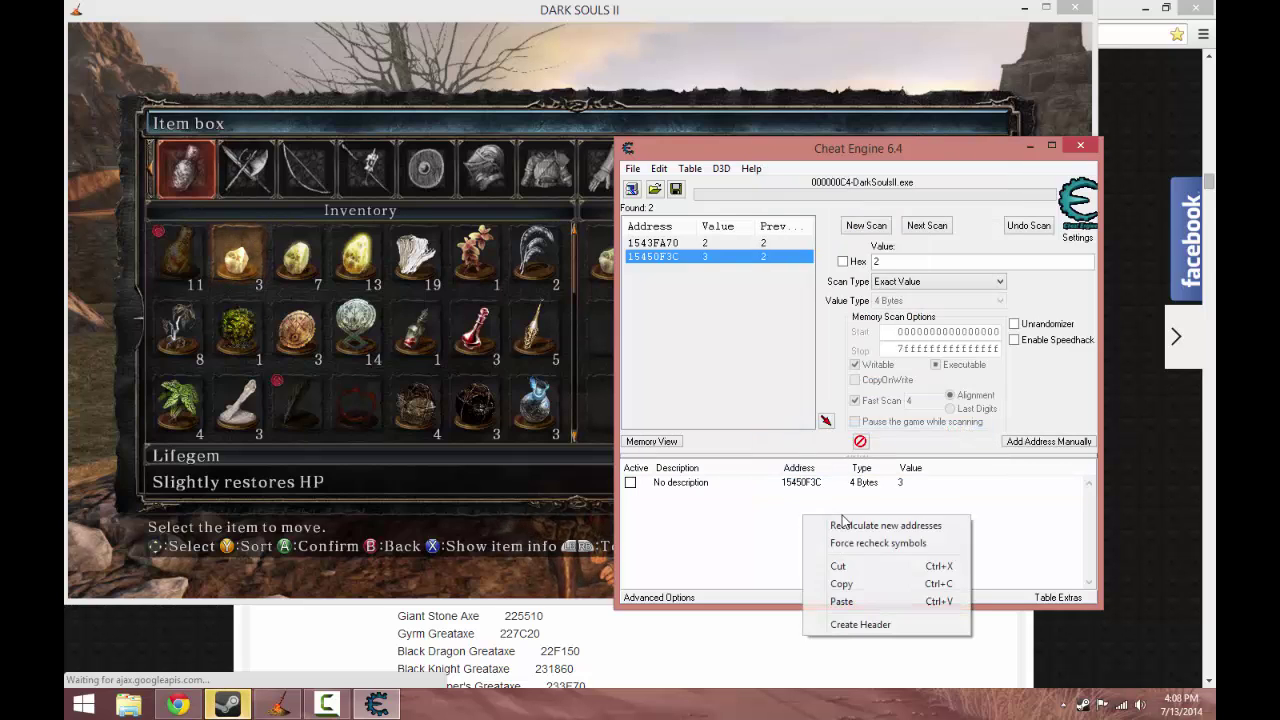
click(863, 601)
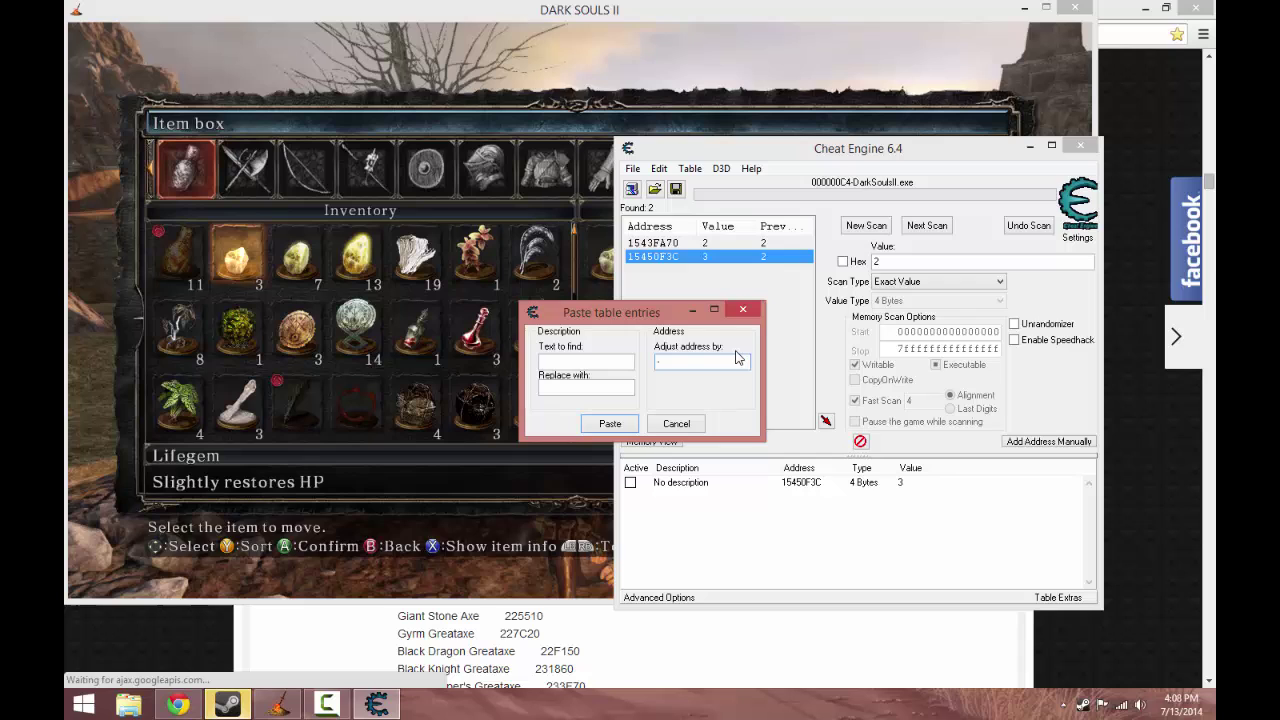
click(611, 429)
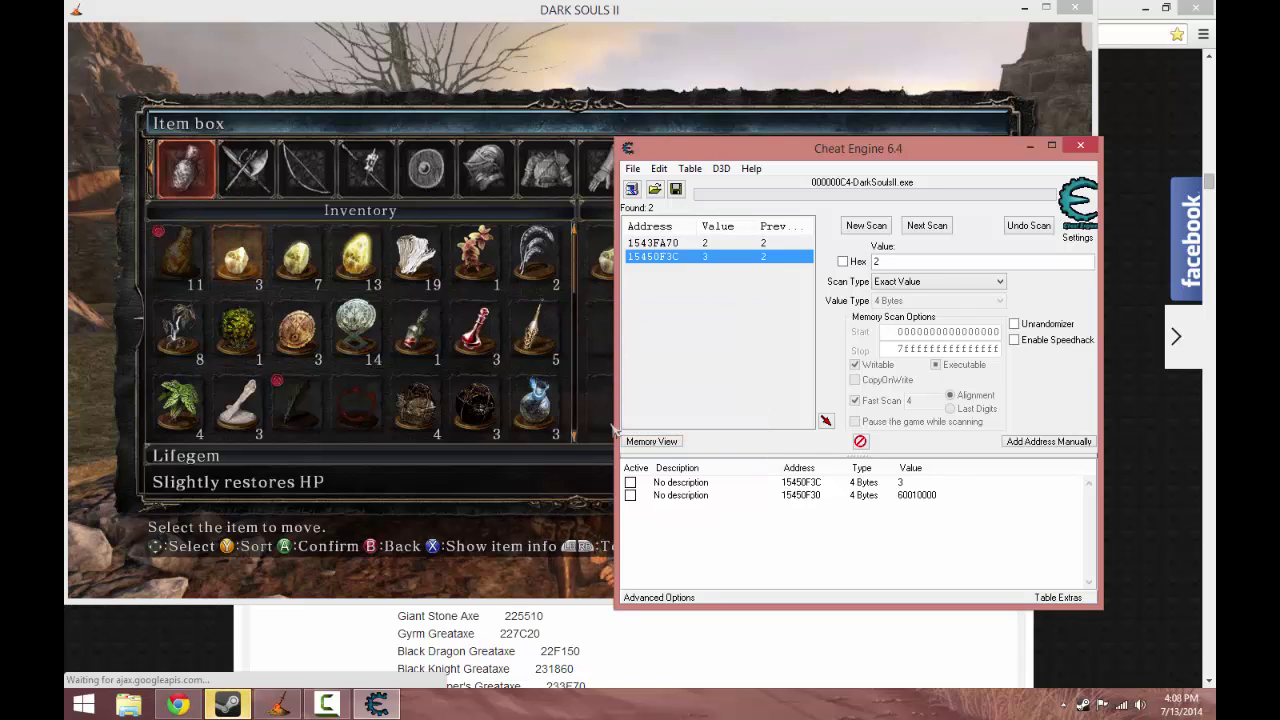
- Show 15450F30 as hexadecimal and paste it again offset by 4 as 15450F34
right_click(803, 500)
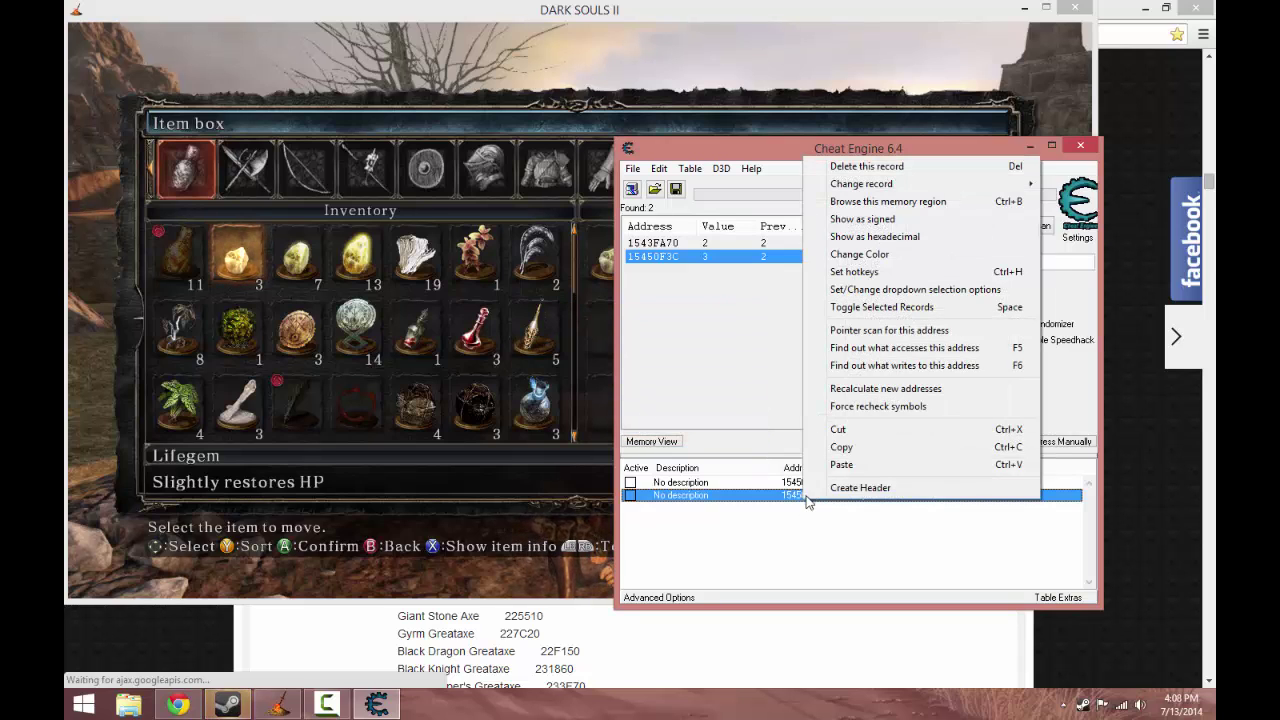
click(907, 244)
right_click(820, 495)
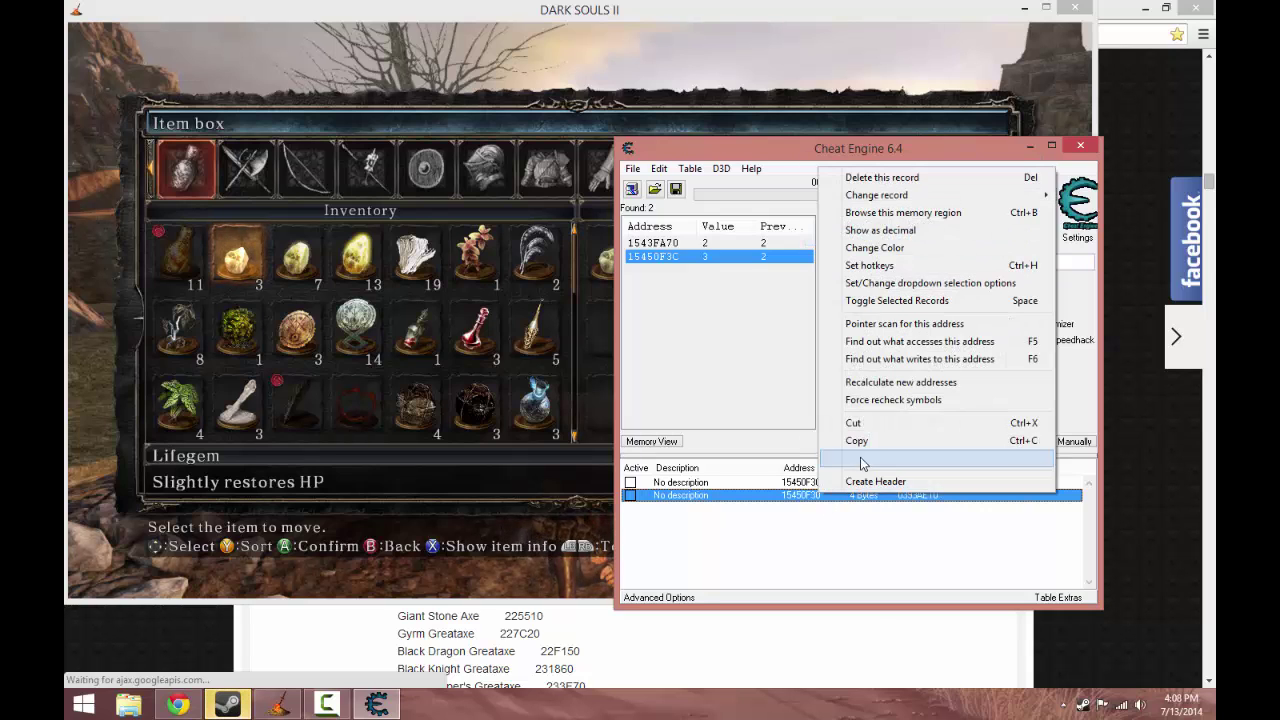
click(857, 436)
click(800, 528)
right_click(800, 528)
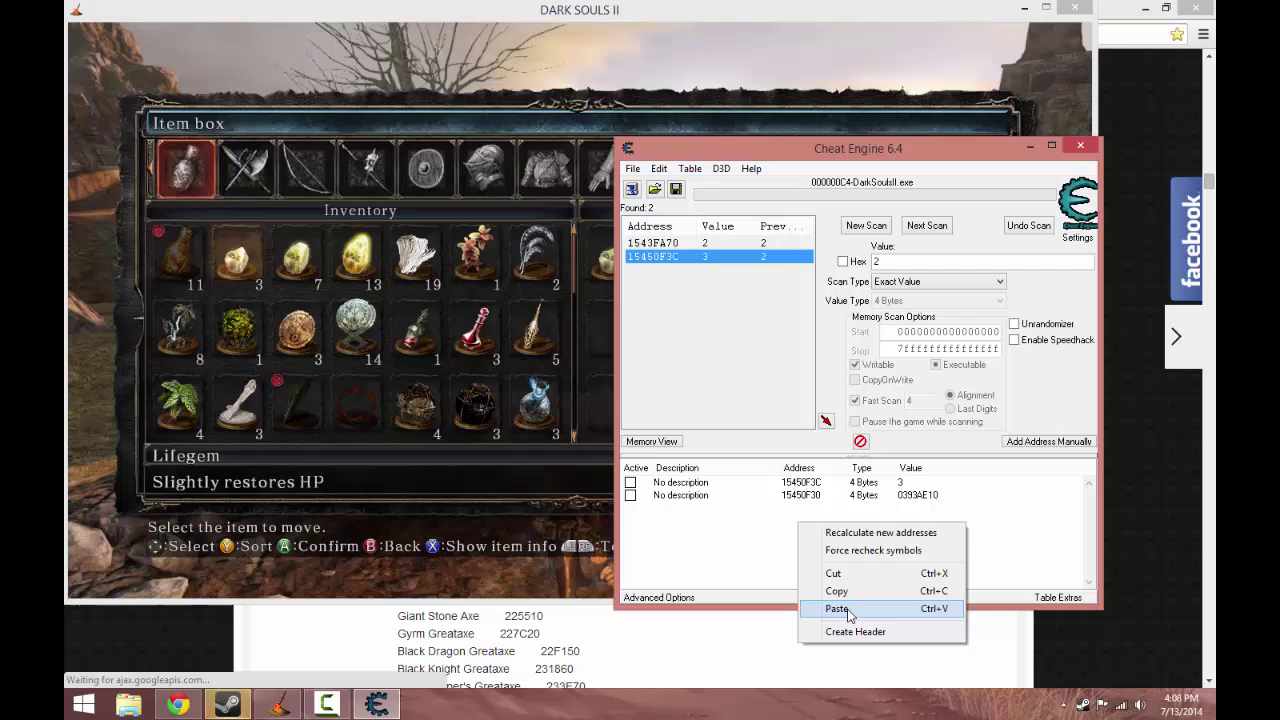
click(845, 610)
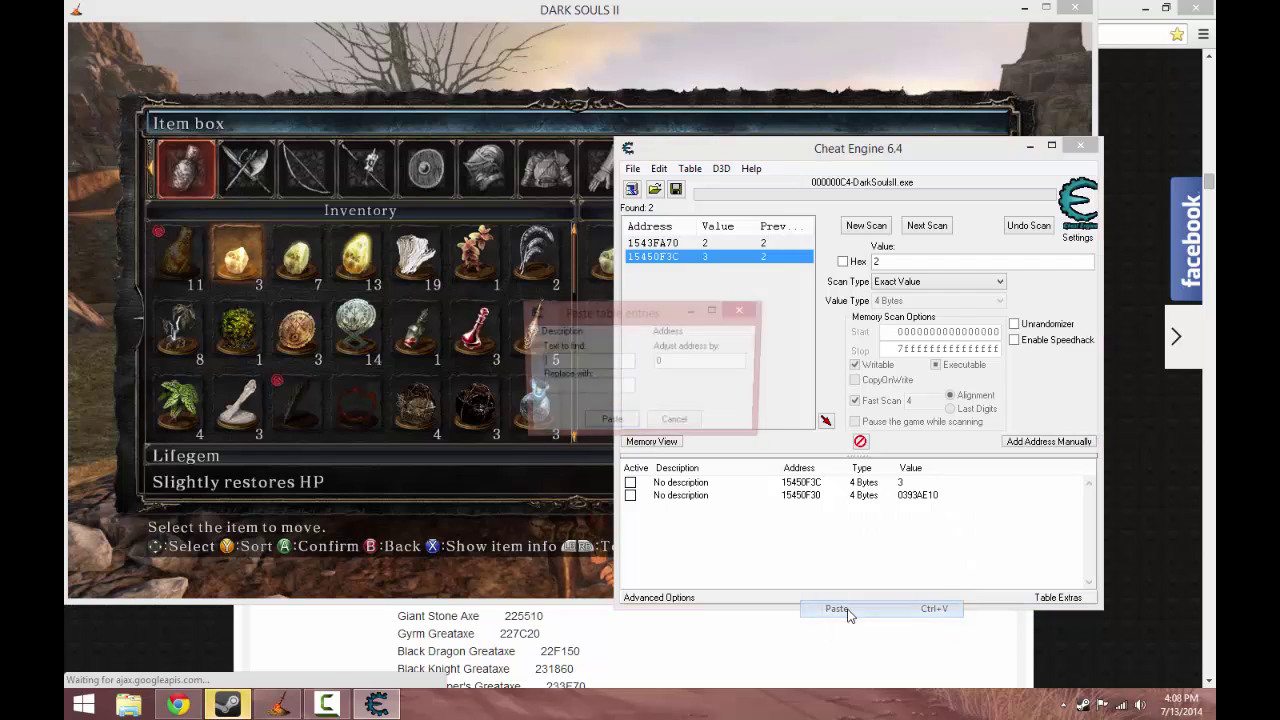
double_click(713, 368)
text(4)
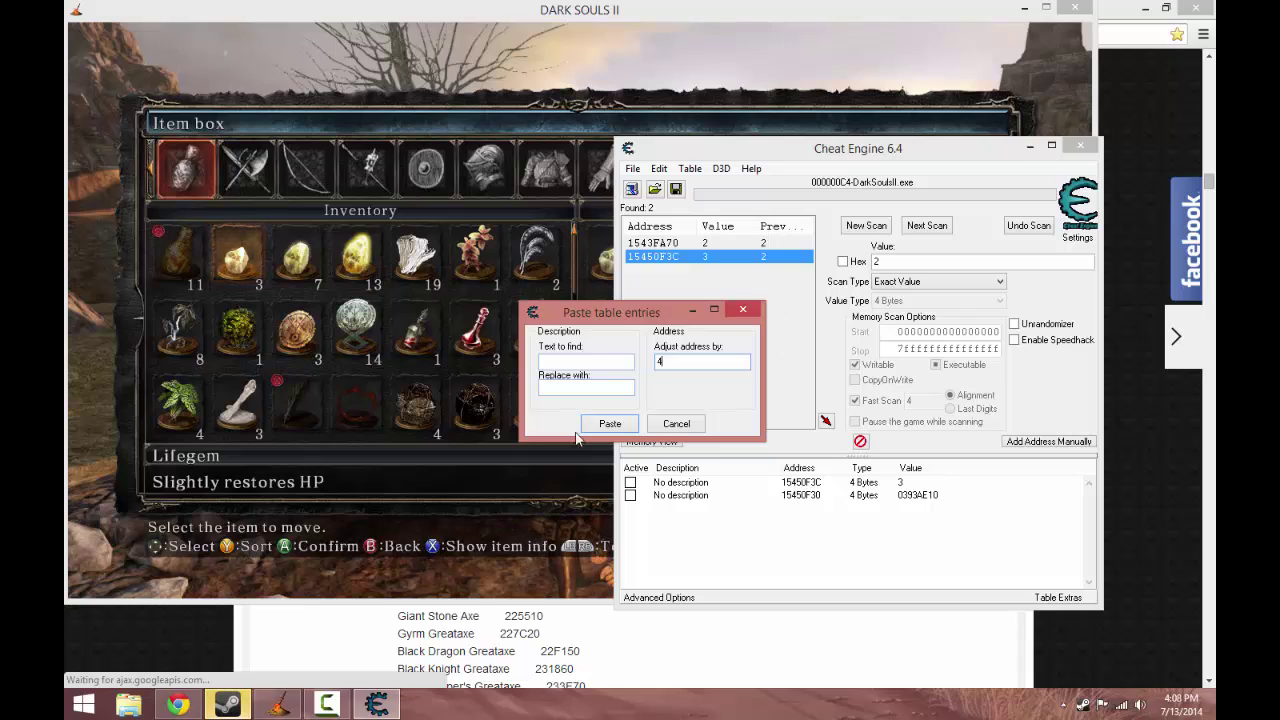
click(610, 425)
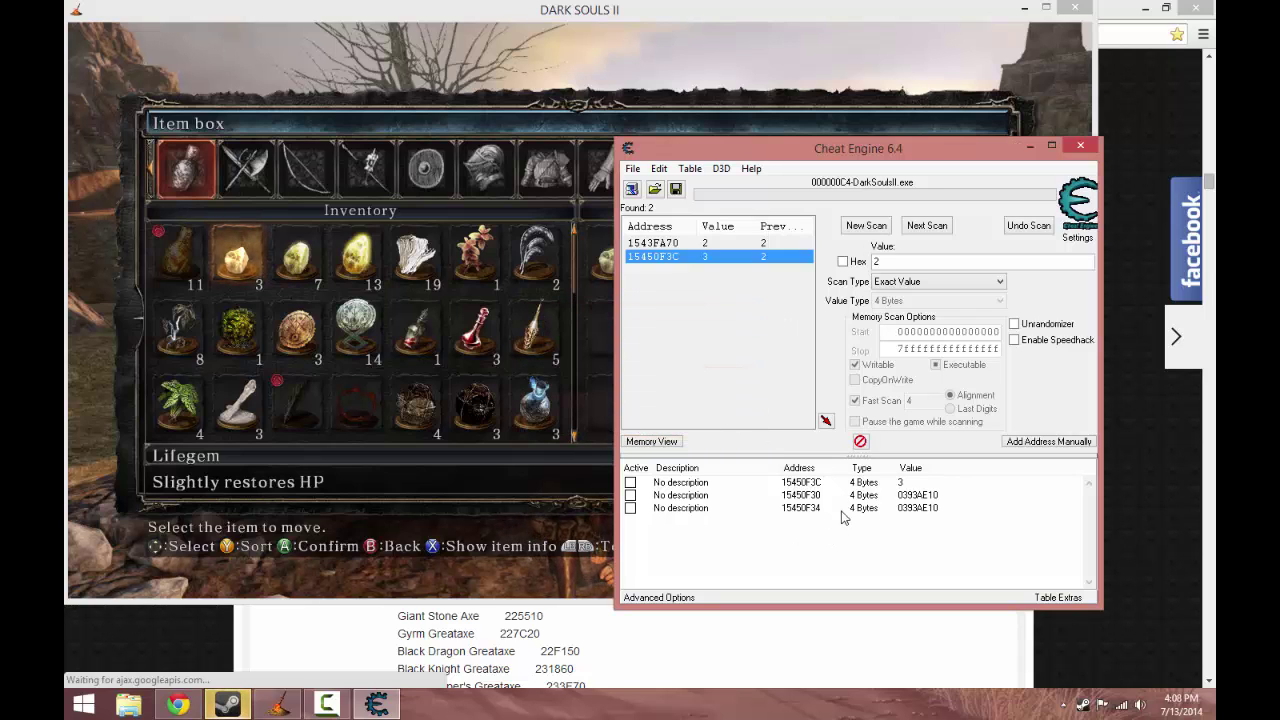
click(713, 325)
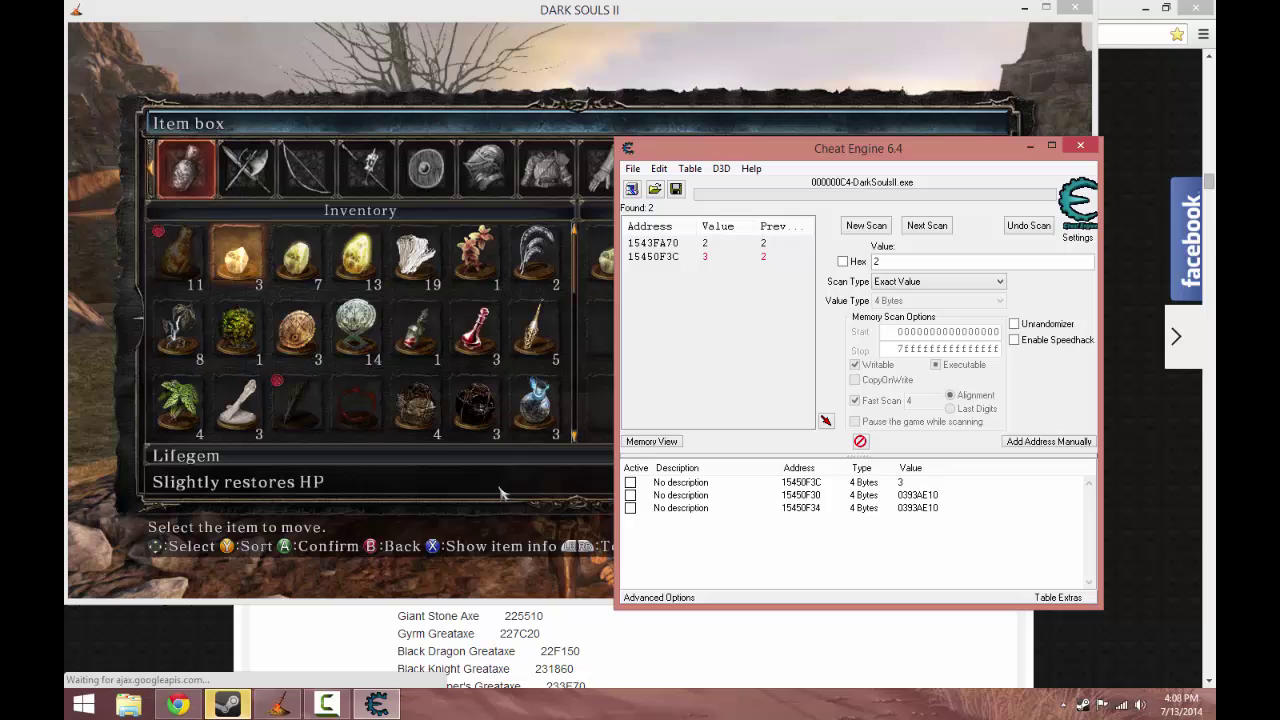
click(239, 260)
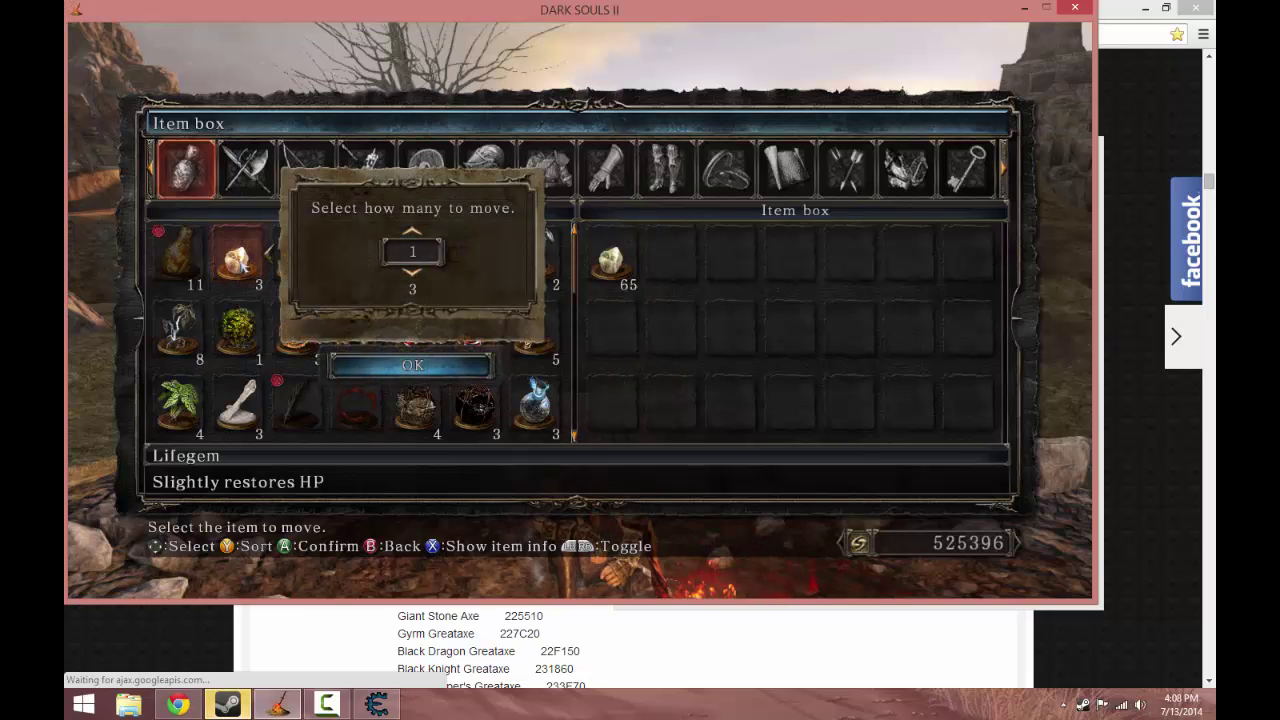
- Set the move quantity to 3 and switch to the hex-ID page in Chrome
key(Up)
key(Up)
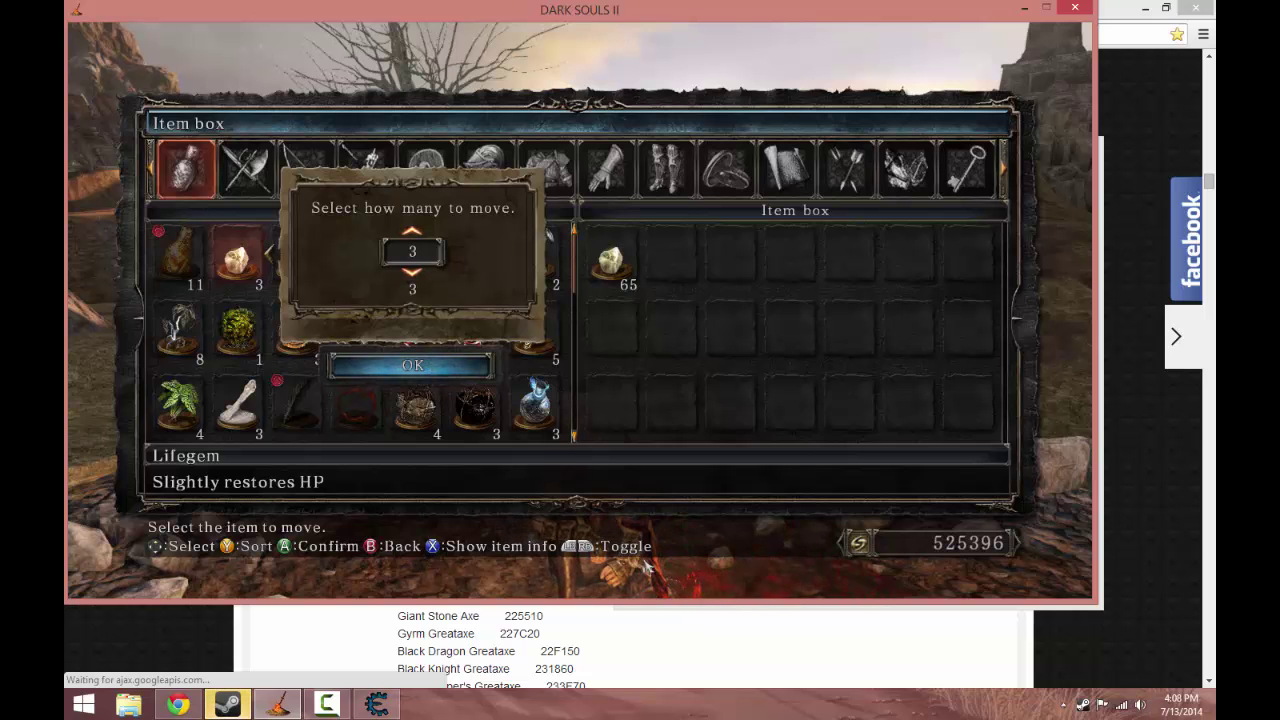
key(alt+Tab)
key(alt+Tab)
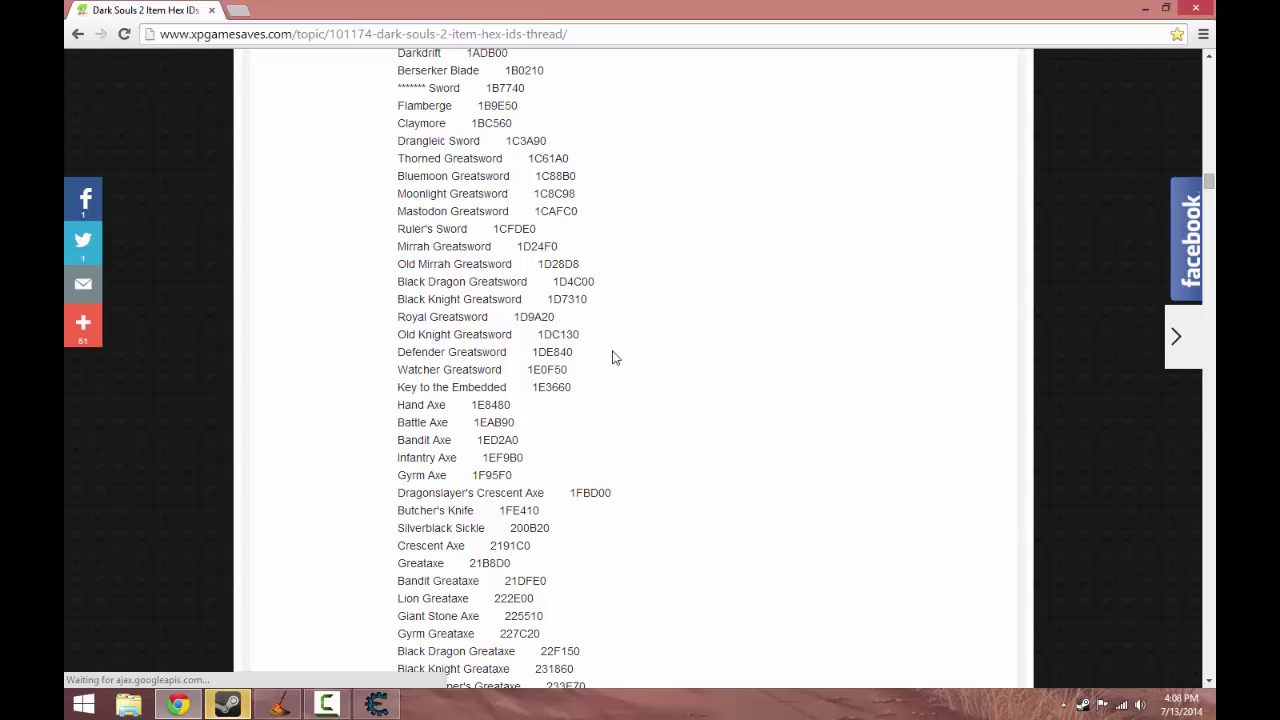
- Find 'shadow' on the page and copy the Shadow Dagger hex ID 100590
key(ctrl+f)
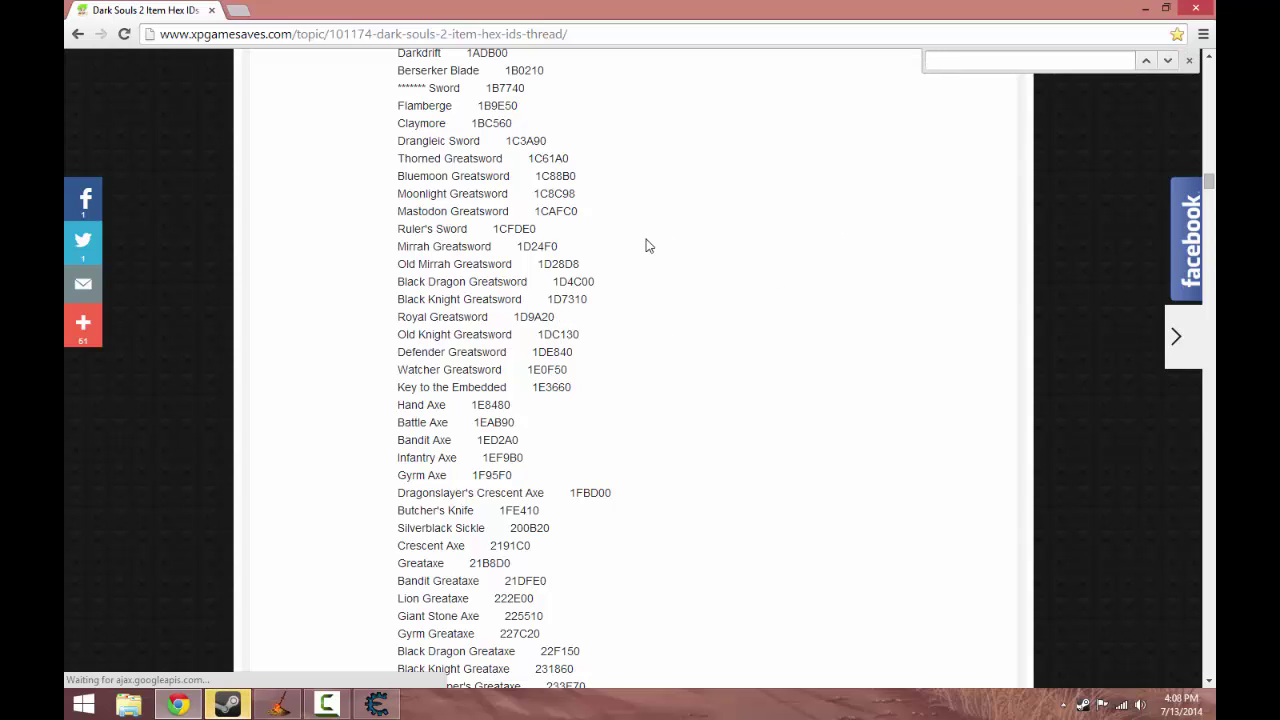
text(shadow)
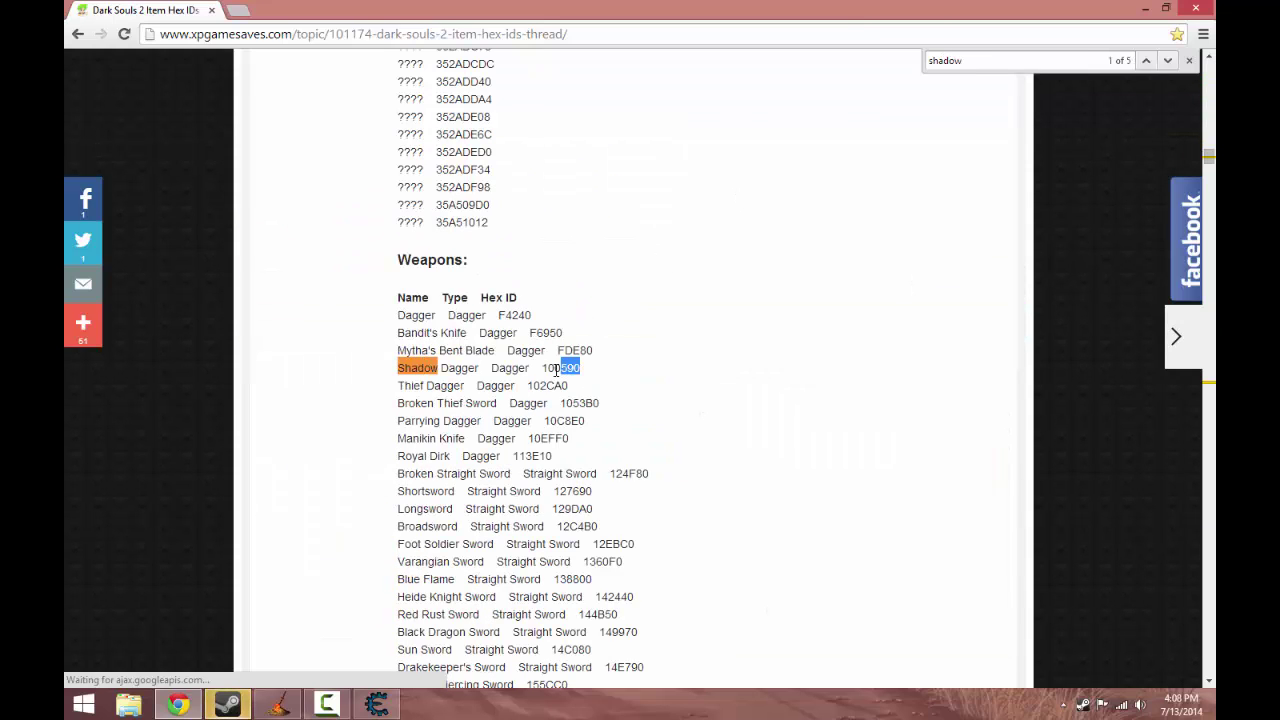
drag(557, 370, 533, 370)
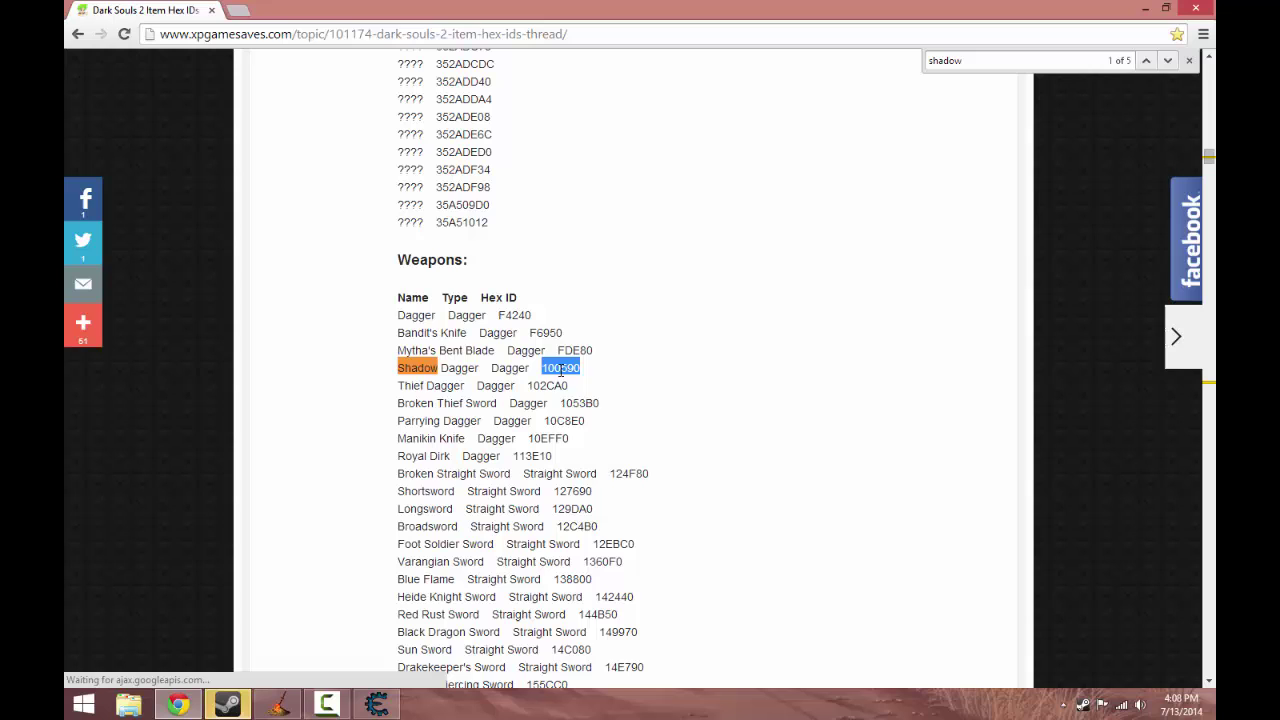
right_click(560, 370)
click(622, 384)
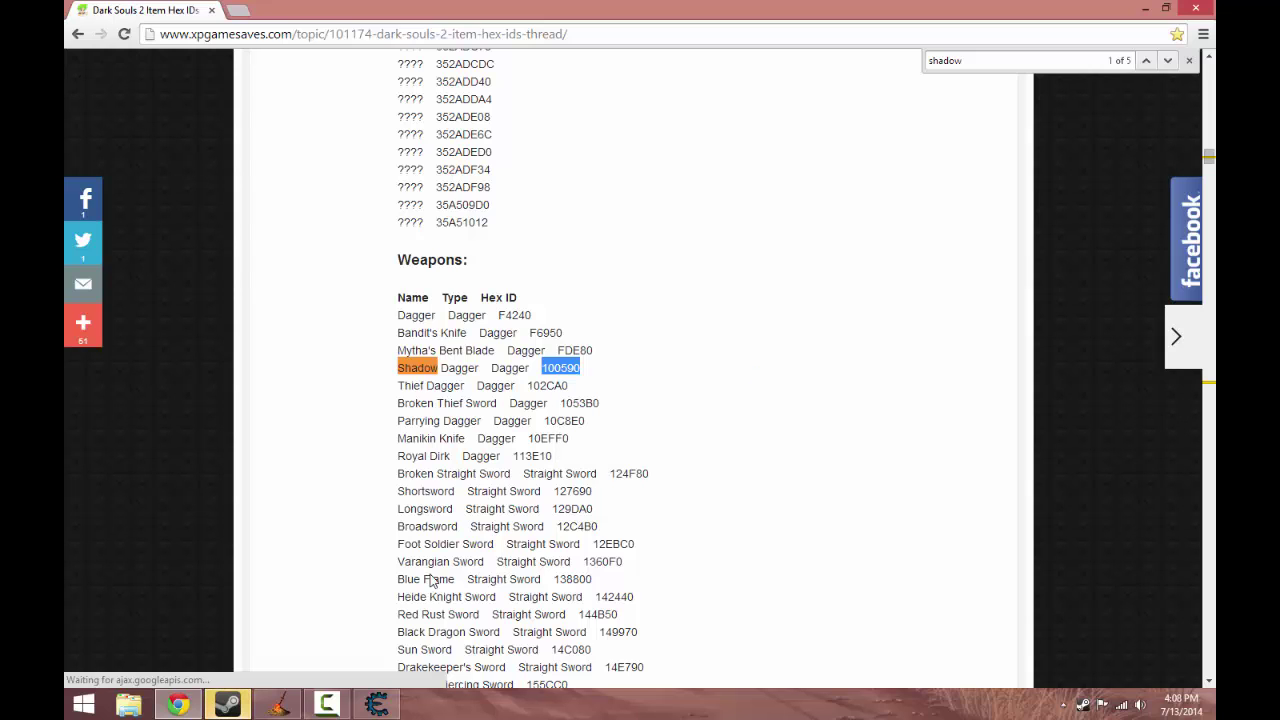
- Paste 100590 as the value of entries 15450F30 and 15450F34 together
click(372, 705)
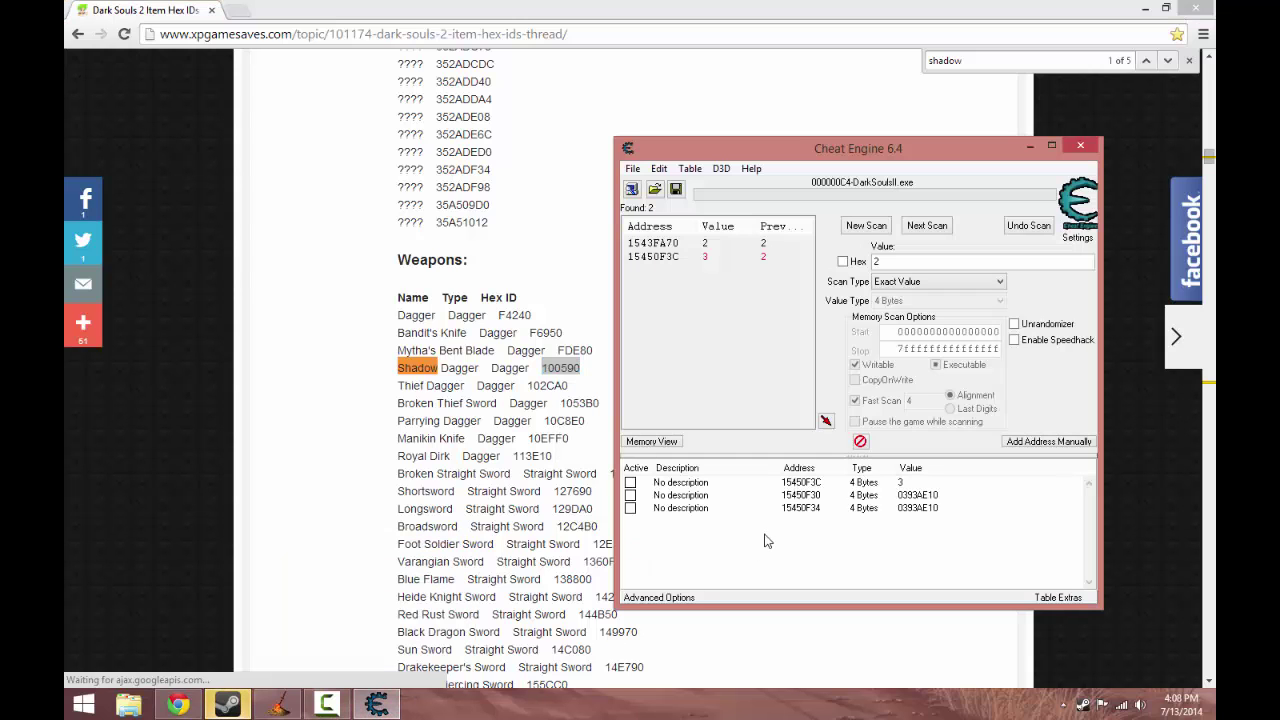
click(723, 507)
shift+click(716, 497)
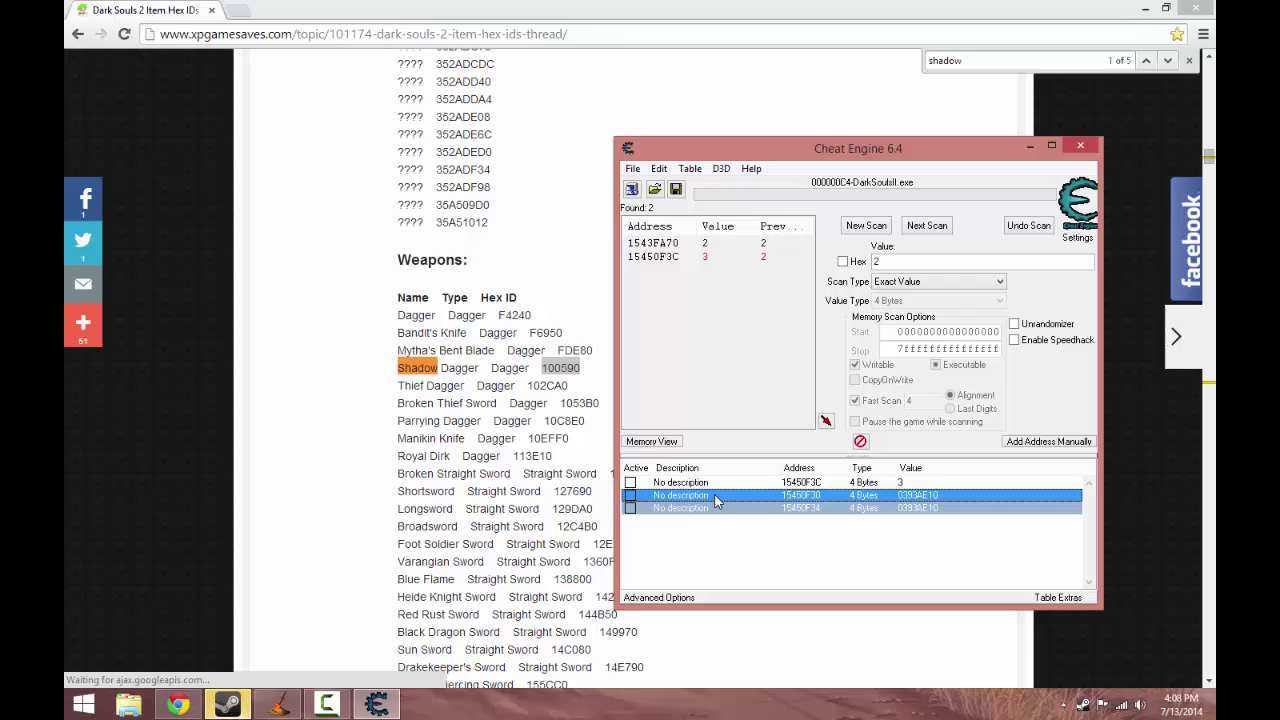
double_click(888, 508)
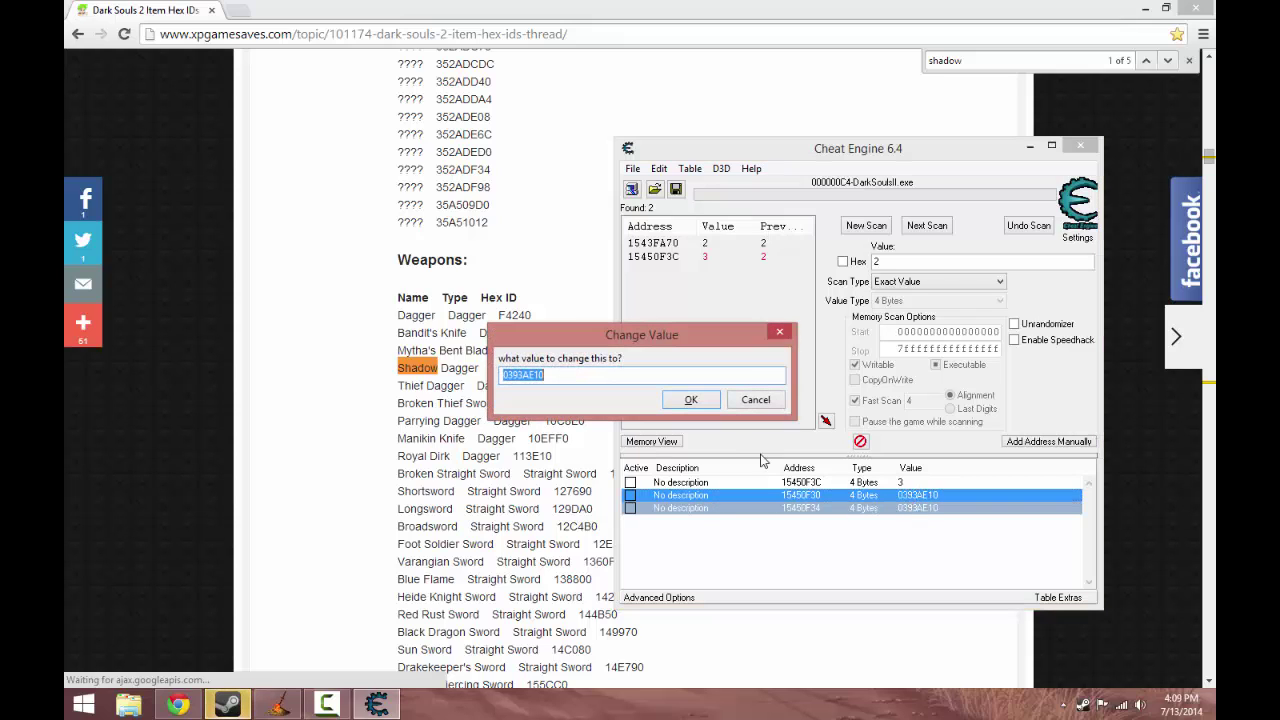
right_click(604, 385)
click(650, 447)
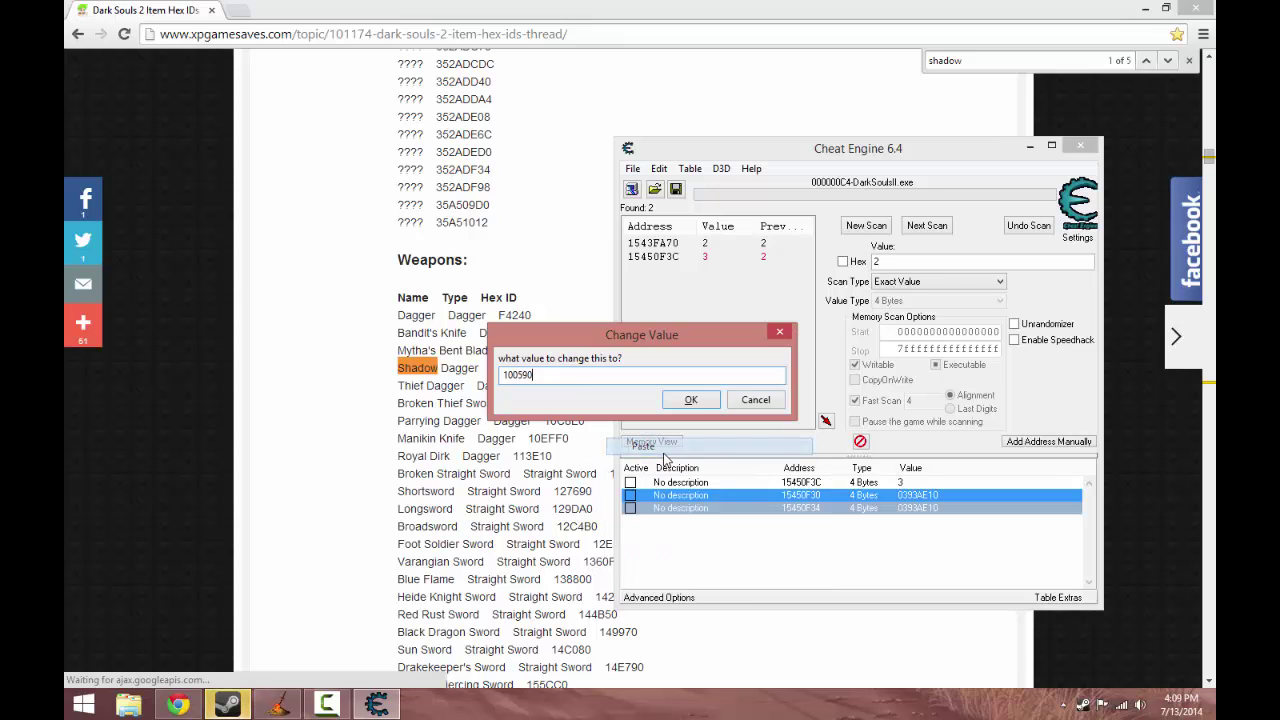
click(691, 400)
click(941, 524)
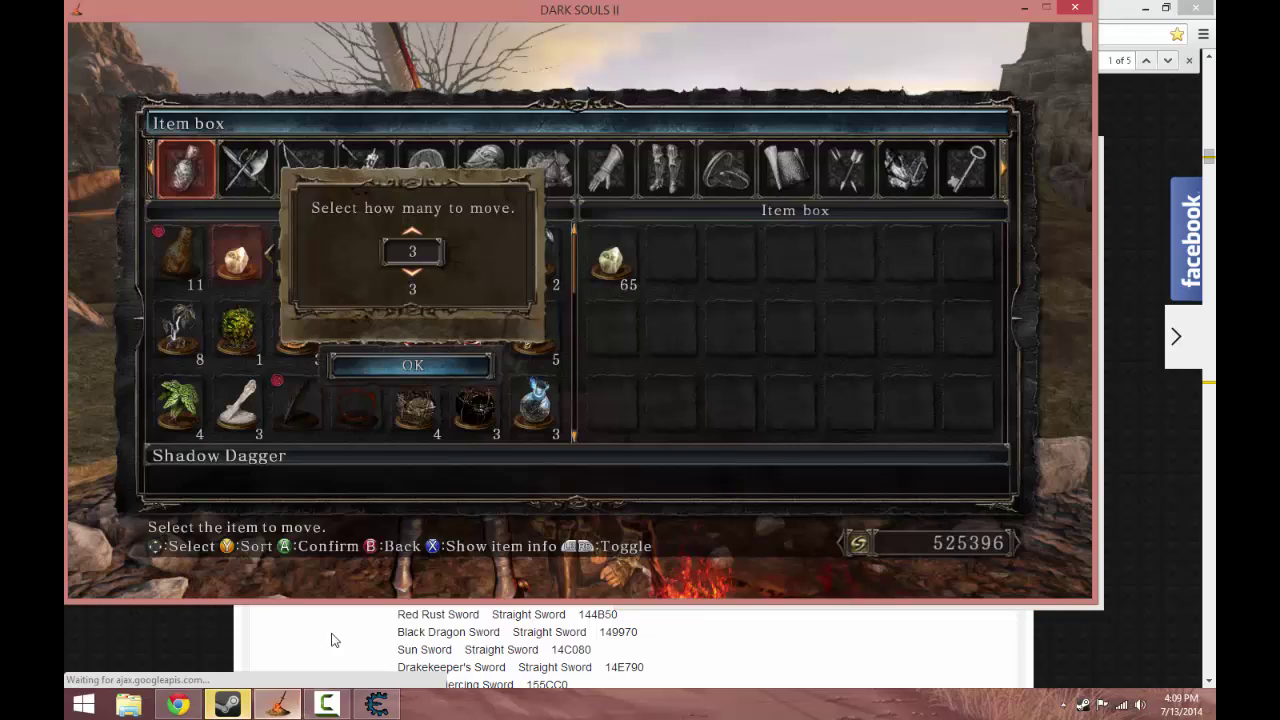
- Confirm the move quantity, leave the item box, and save and quit to the title
key(alt+Tab)
click(413, 366)
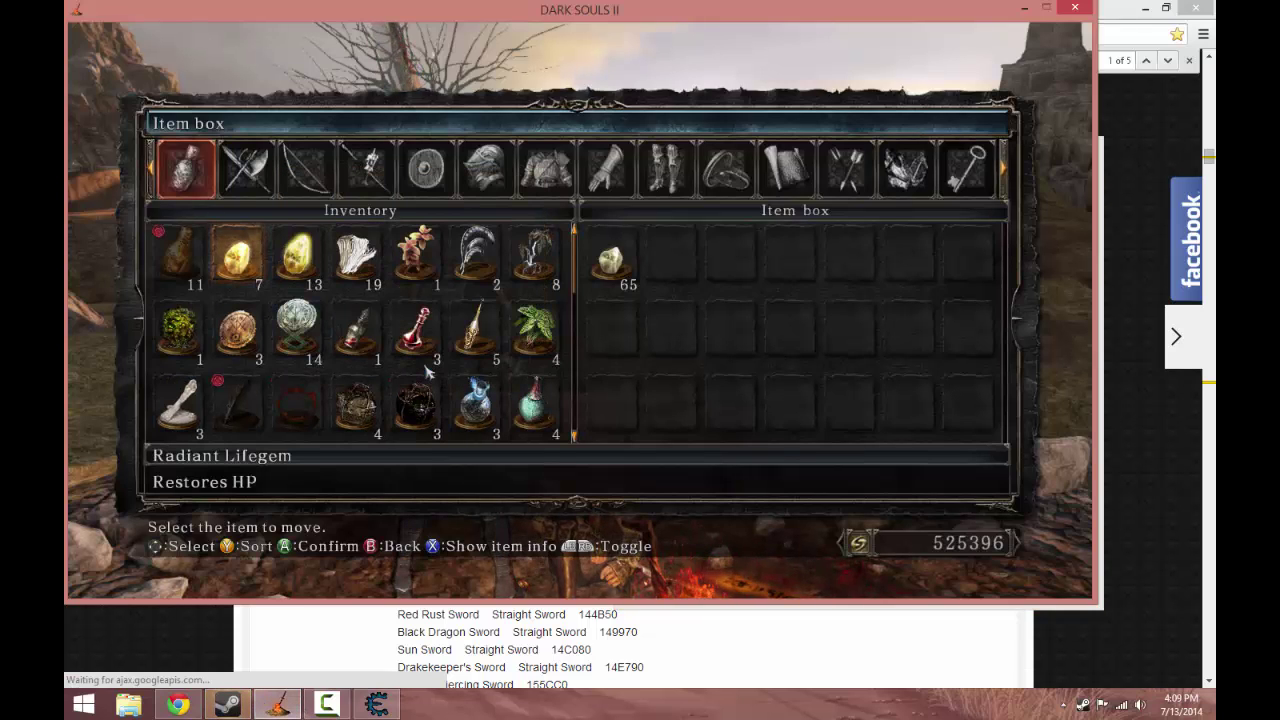
key(Escape)
key(Escape)
key(Escape)
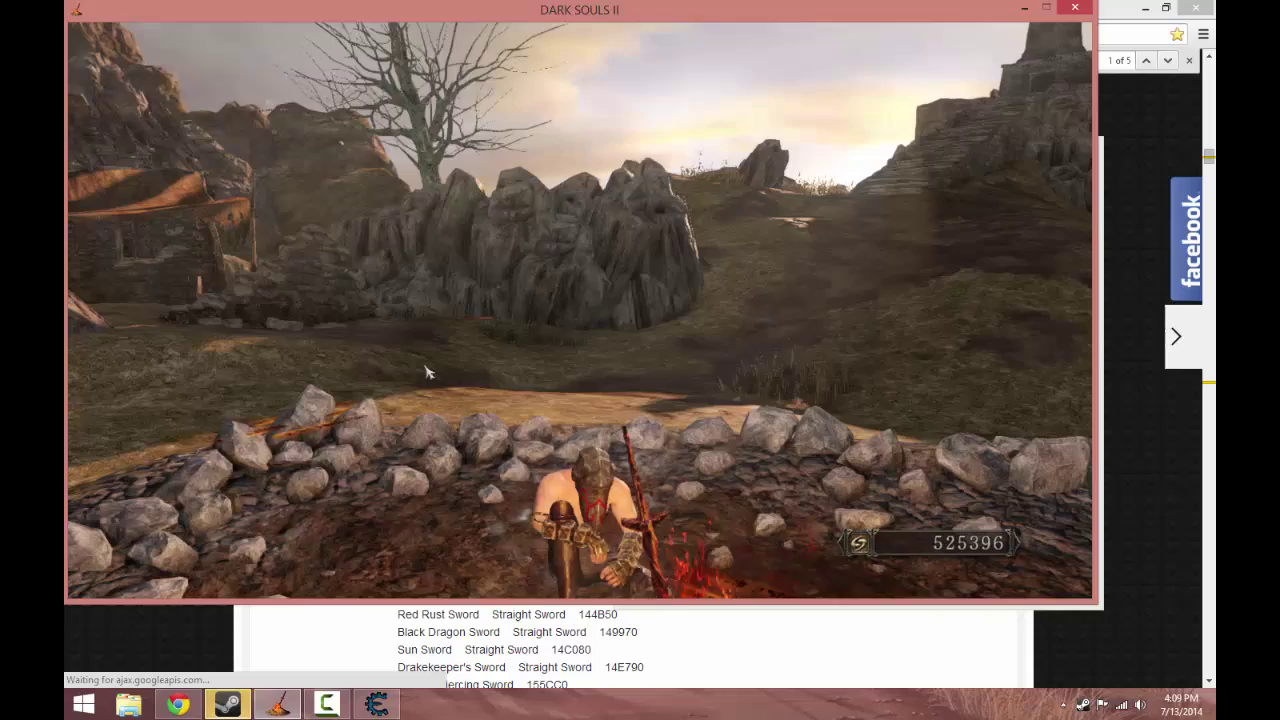
key(Escape)
key(Down)
key(Down)
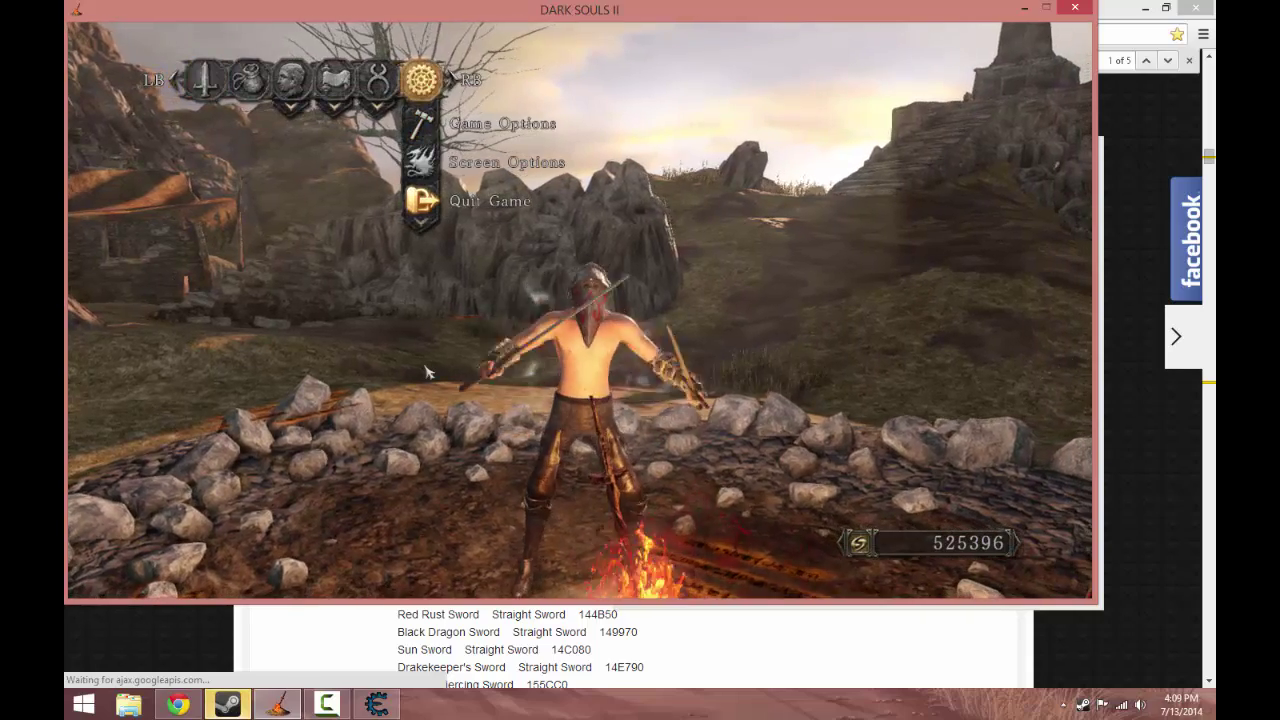
key(Return)
click(426, 368)
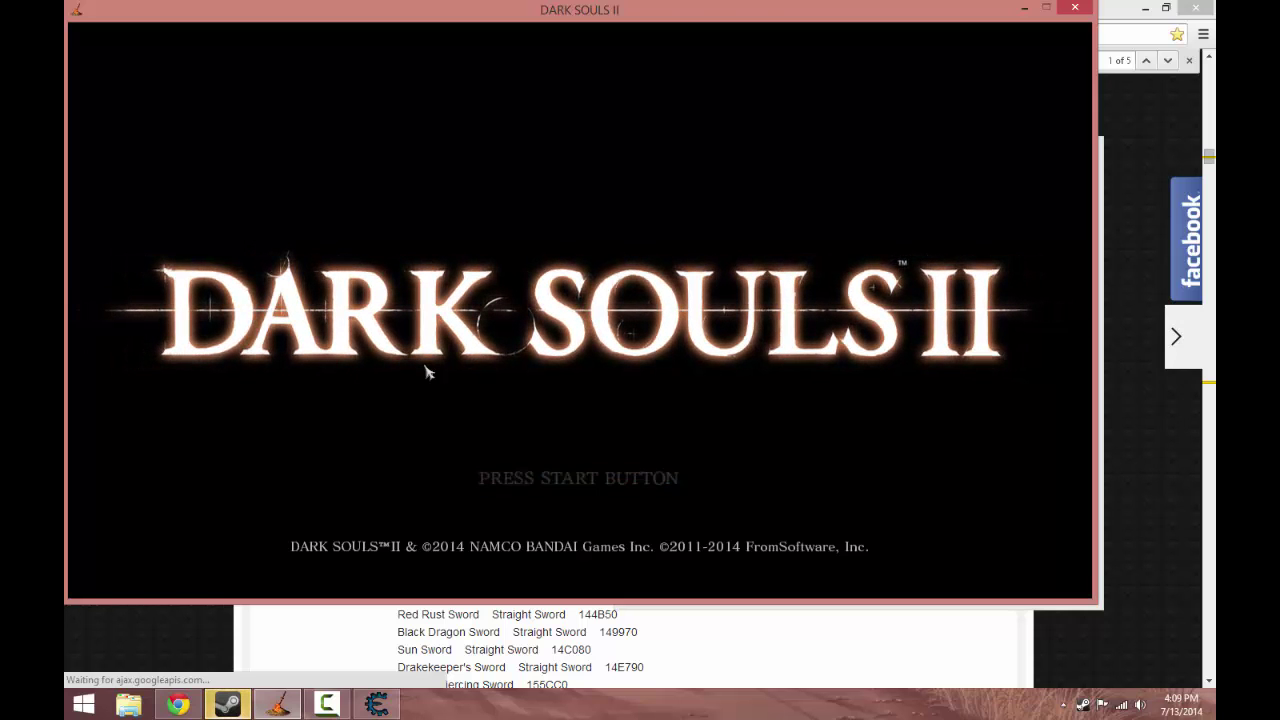
- Start from the title screen and continue to load the saved character
key(Return)
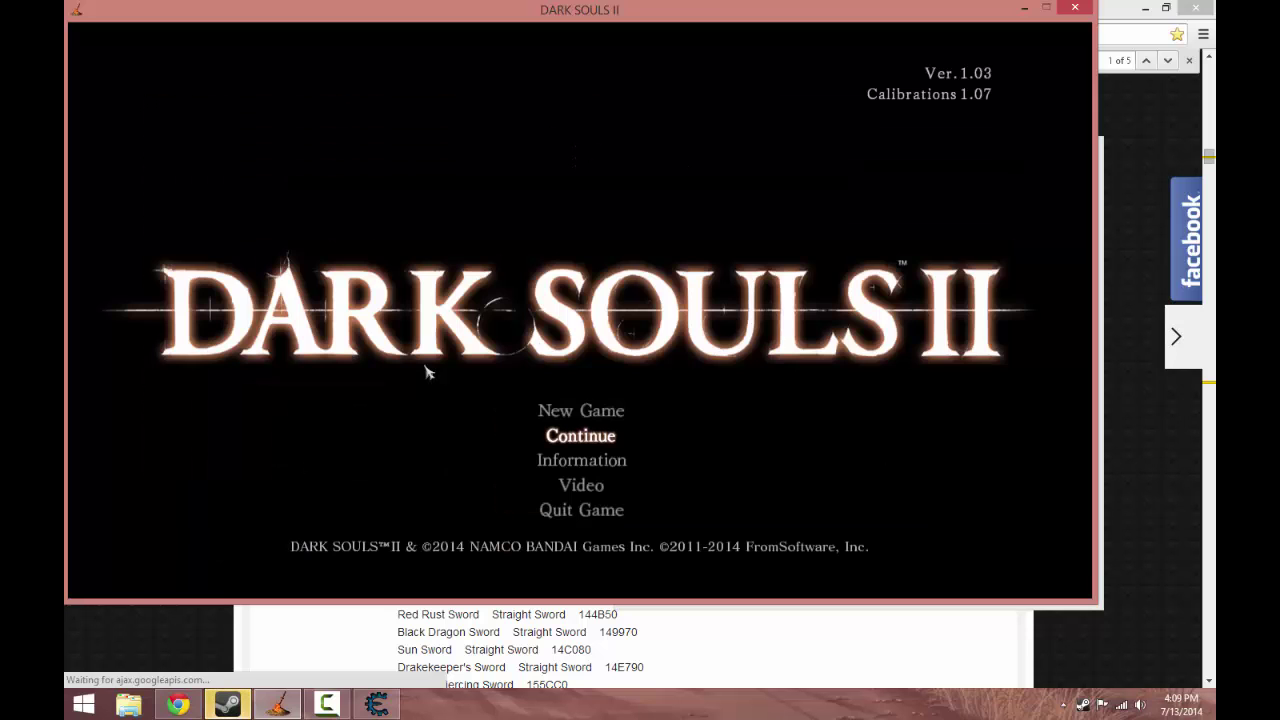
key(Return)
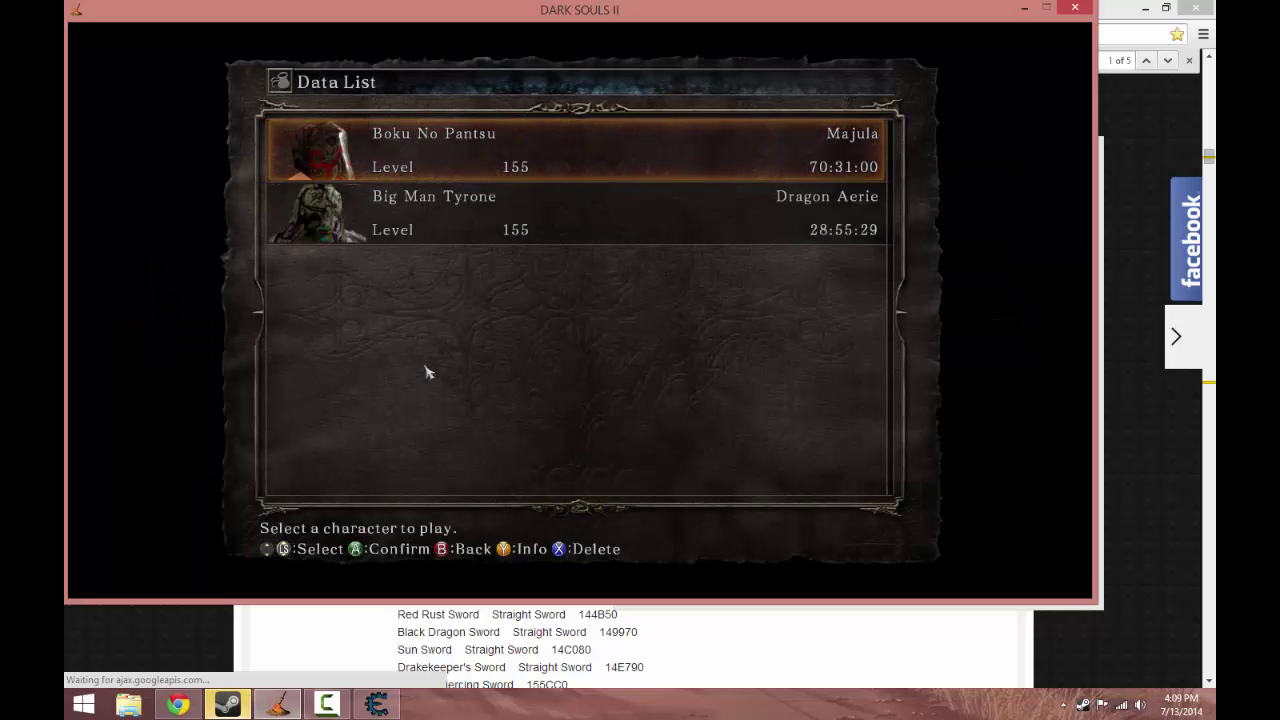
key(Return)
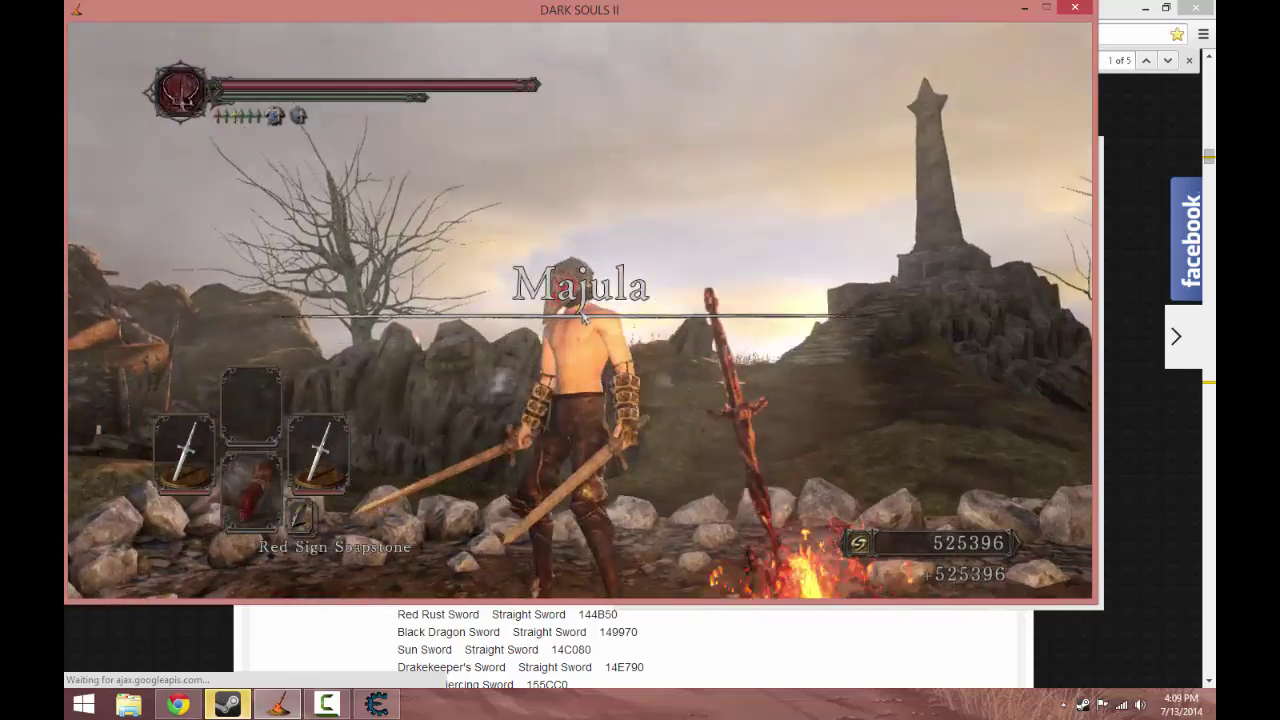
- Have Blacksmith Lenigrast repair the equipment for 600 souls
key(Down)
key(Down)
key(Down)
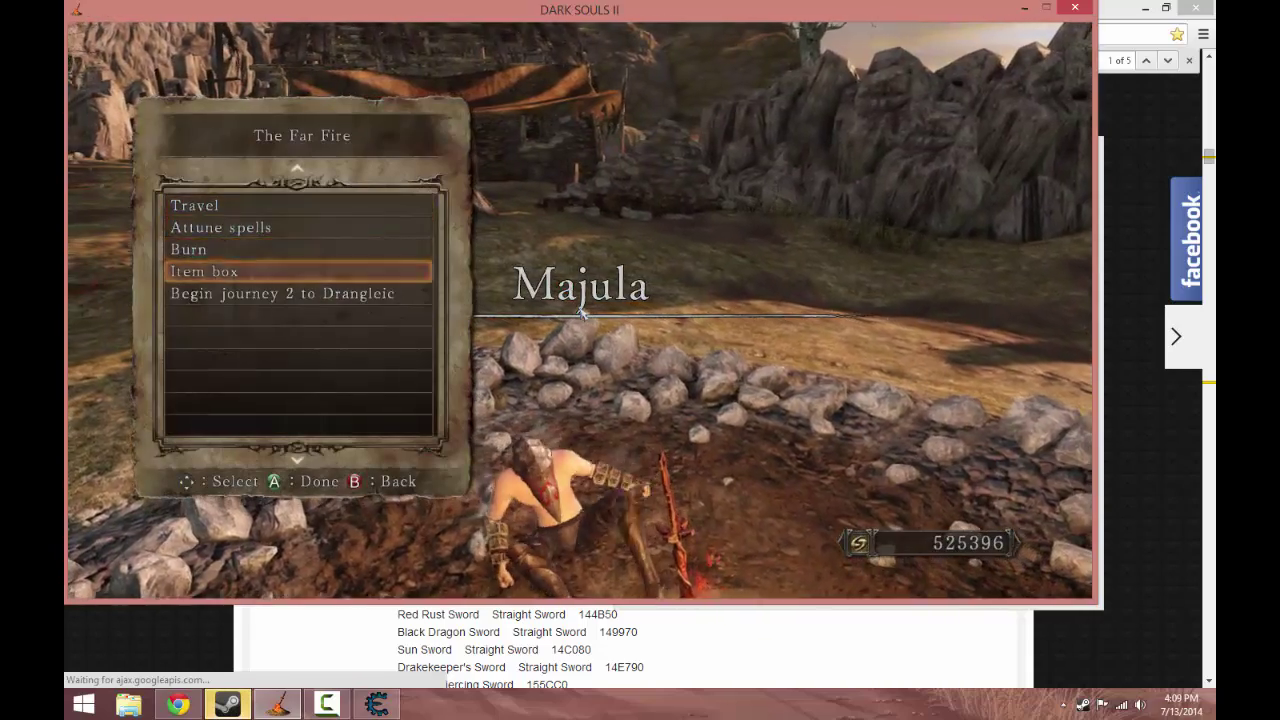
key(Return)
key(Right)
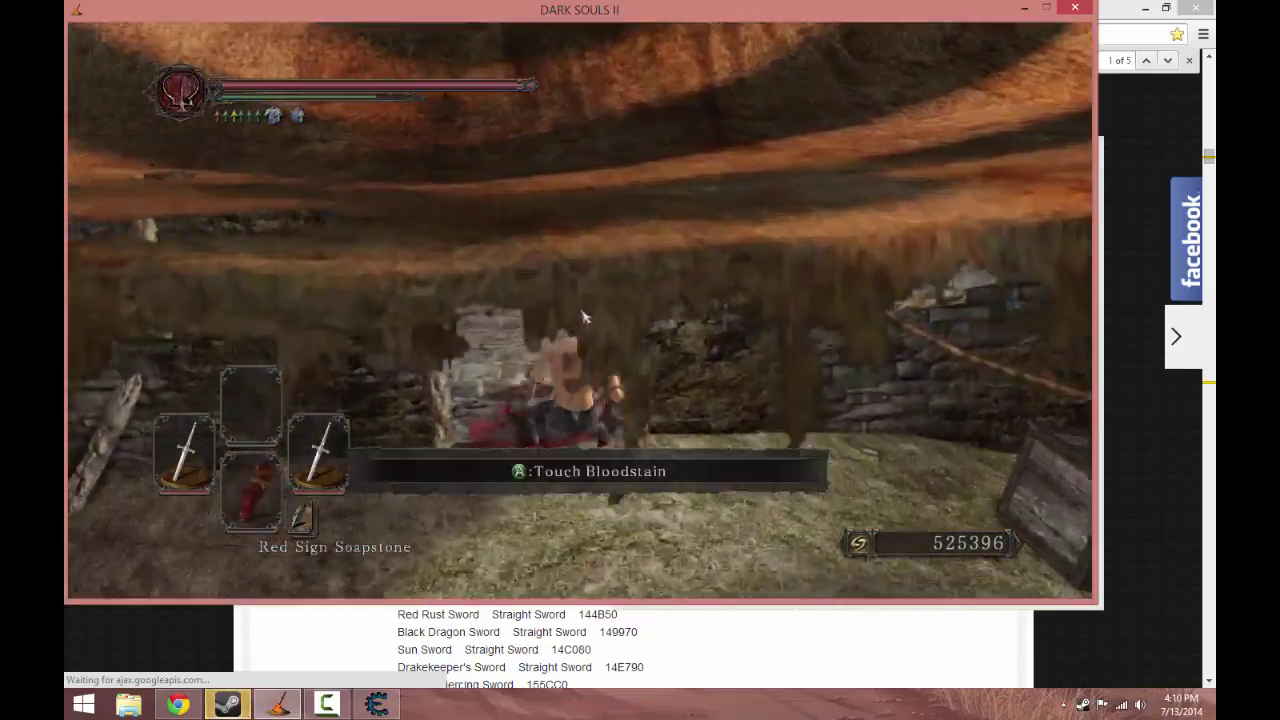
key(e)
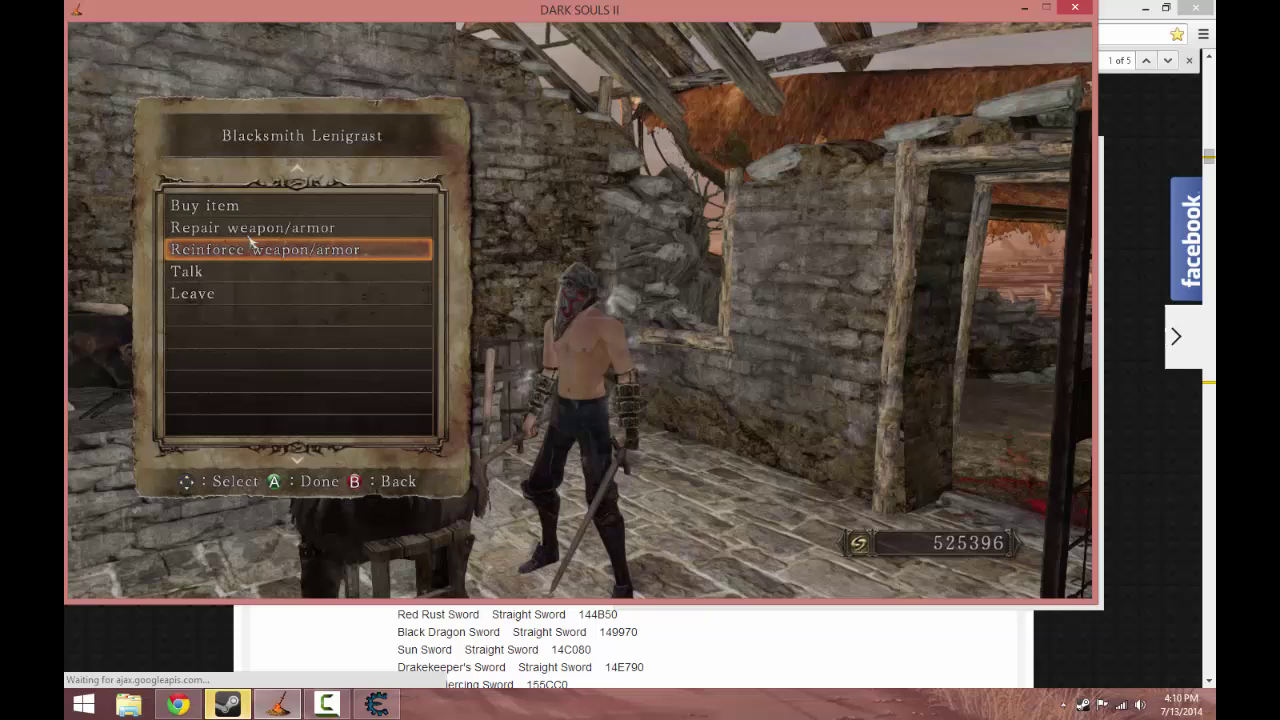
click(216, 233)
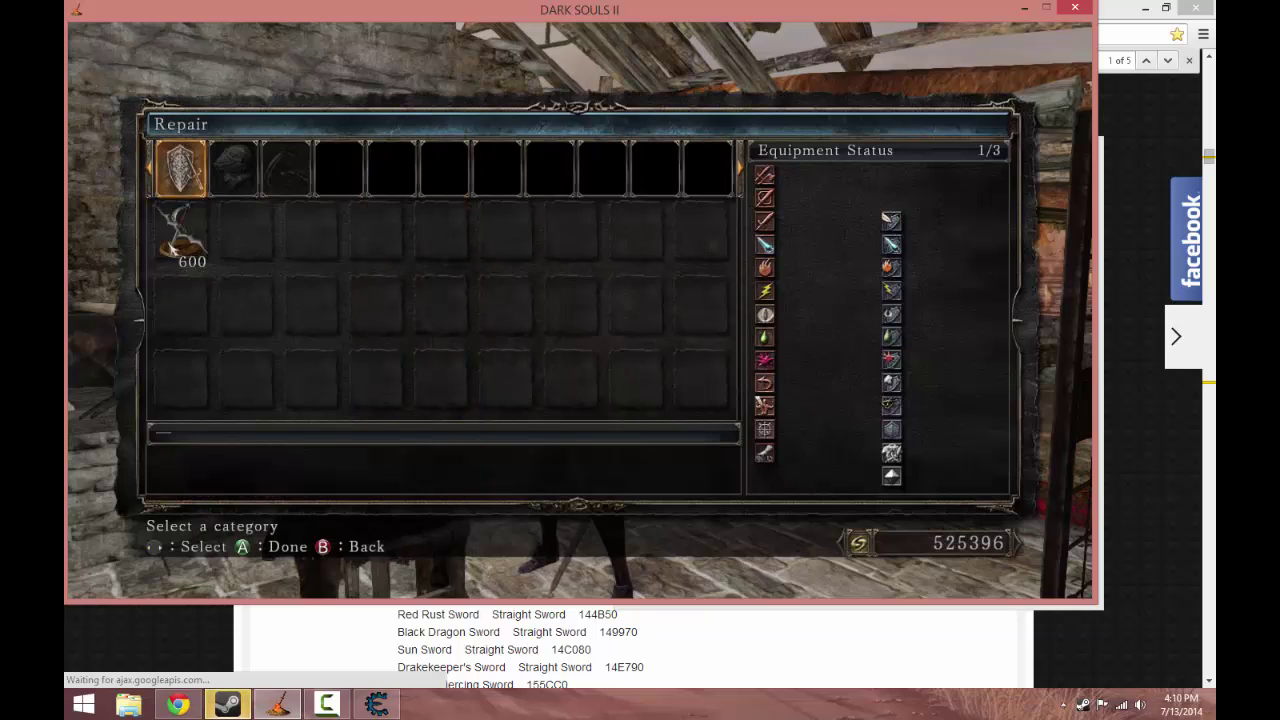
key(Escape)
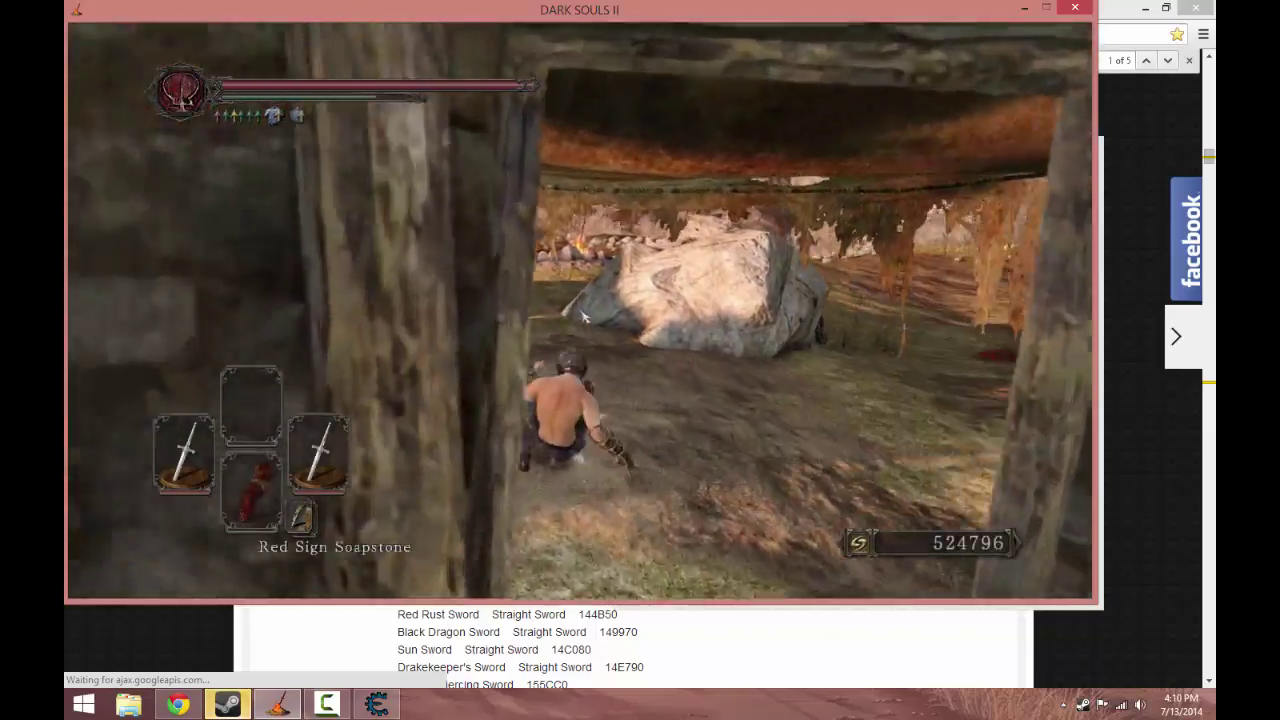
- Check the inventory's upgrade materials and consumable items, then close it
key(Return)
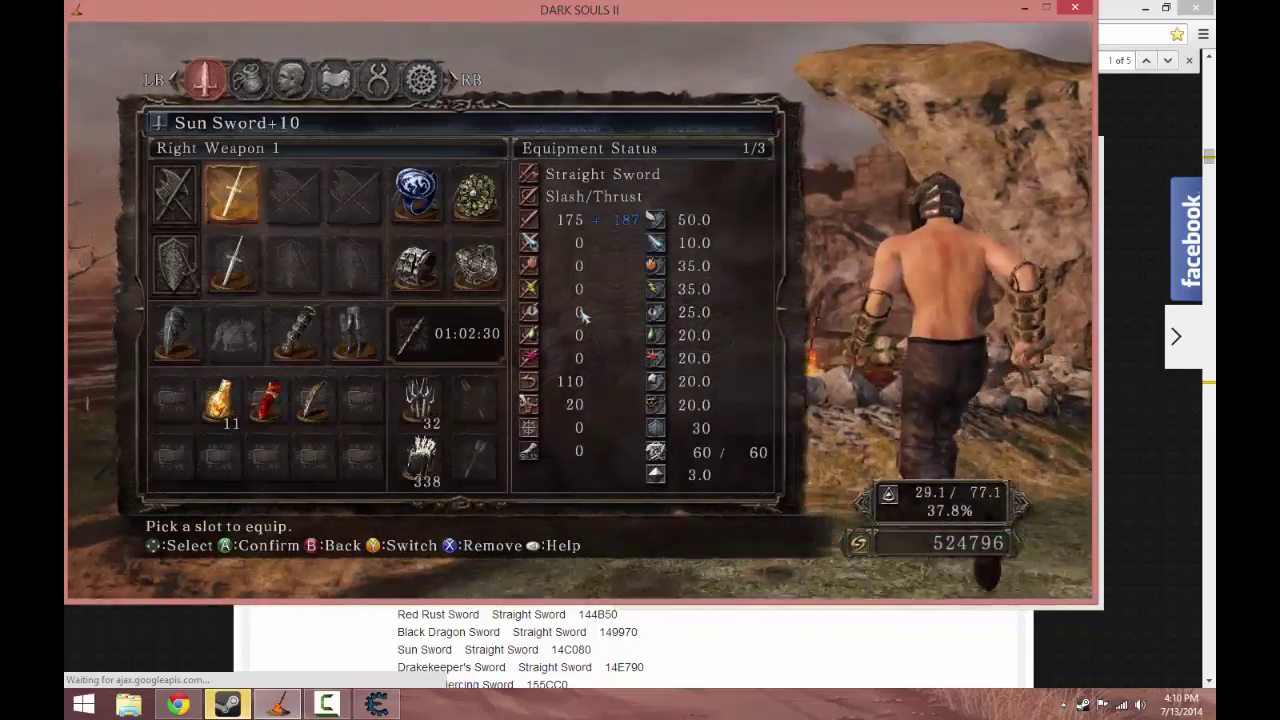
key(Escape)
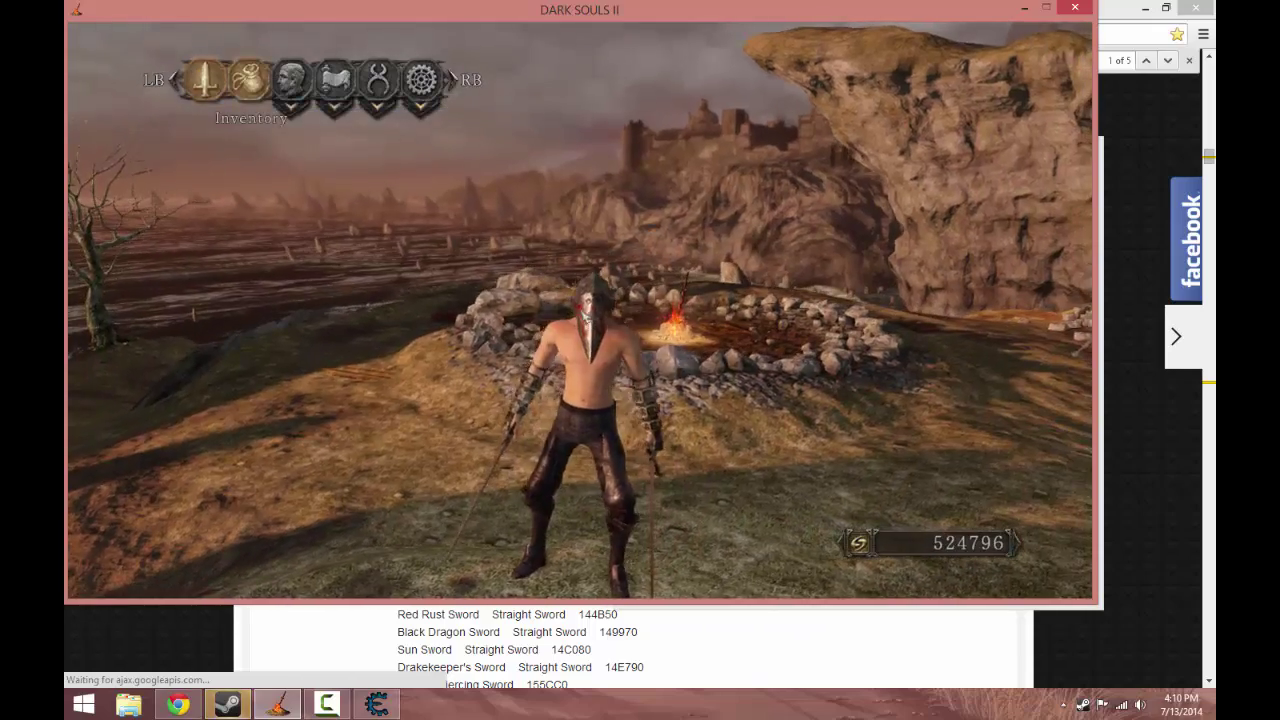
key(Right)
key(Return)
key(Left)
key(Return)
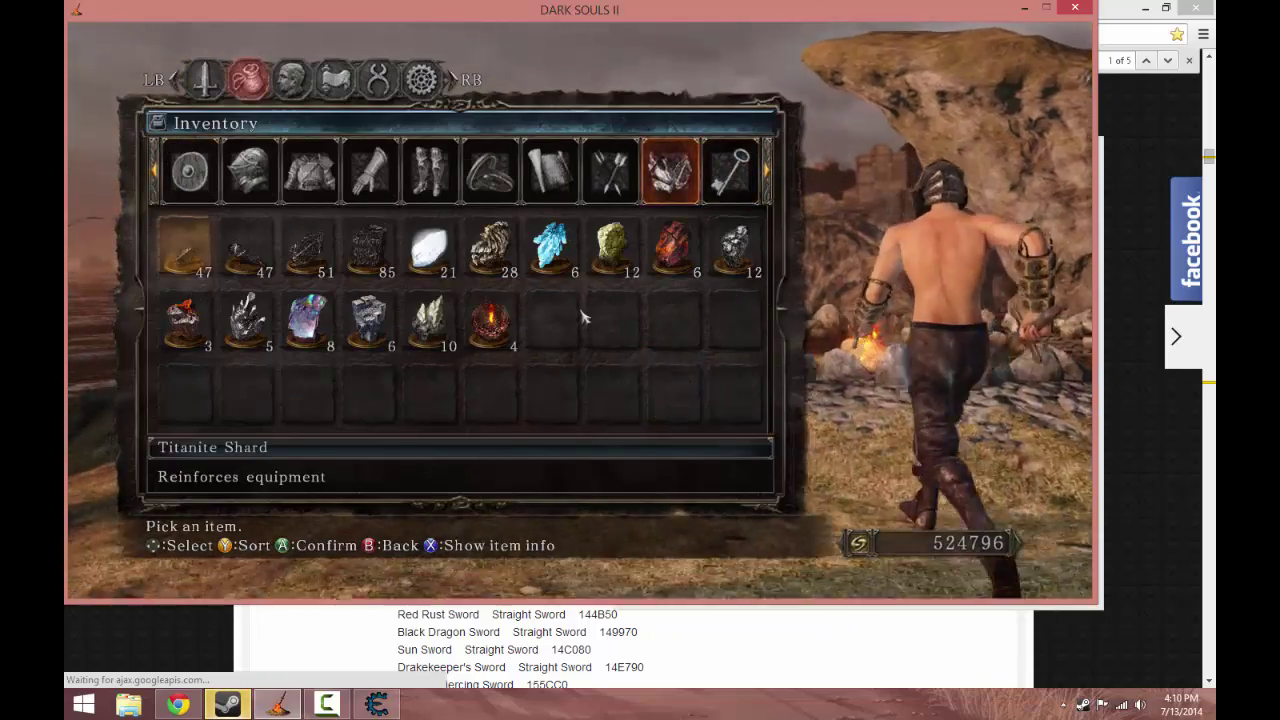
key(Right)
key(Right)
key(Right)
key(Right)
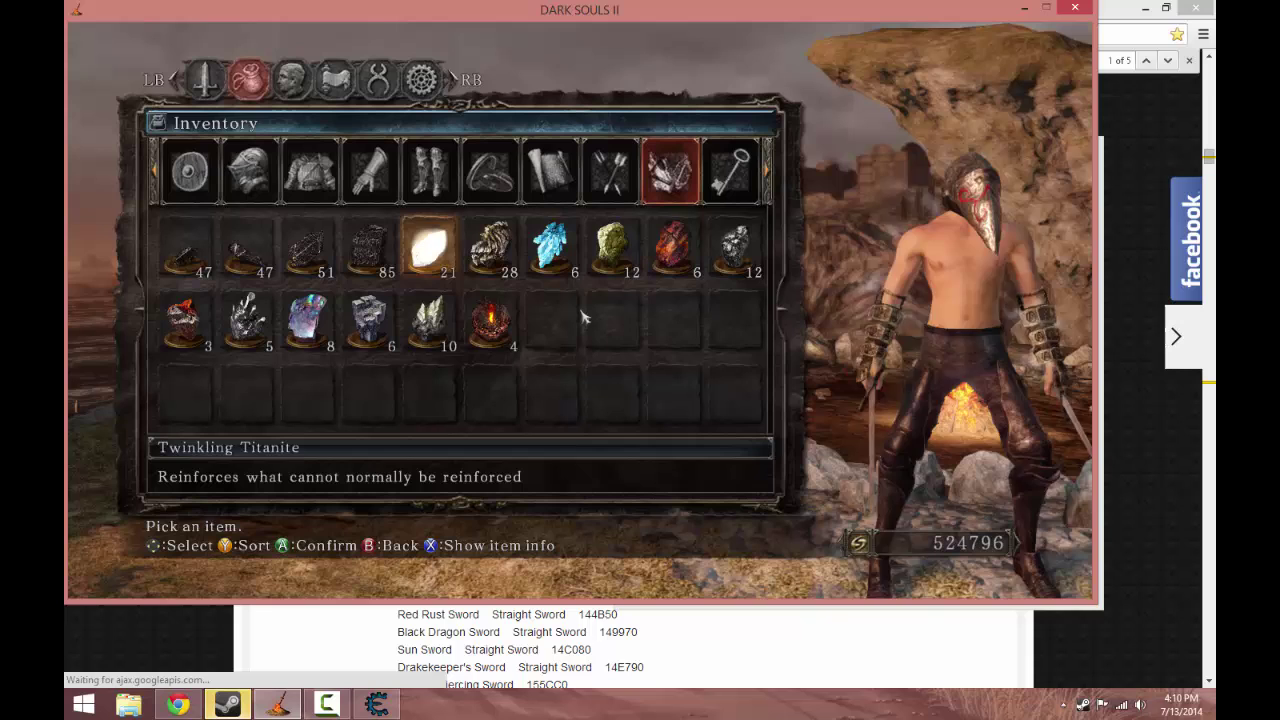
key(Left)
key(Left)
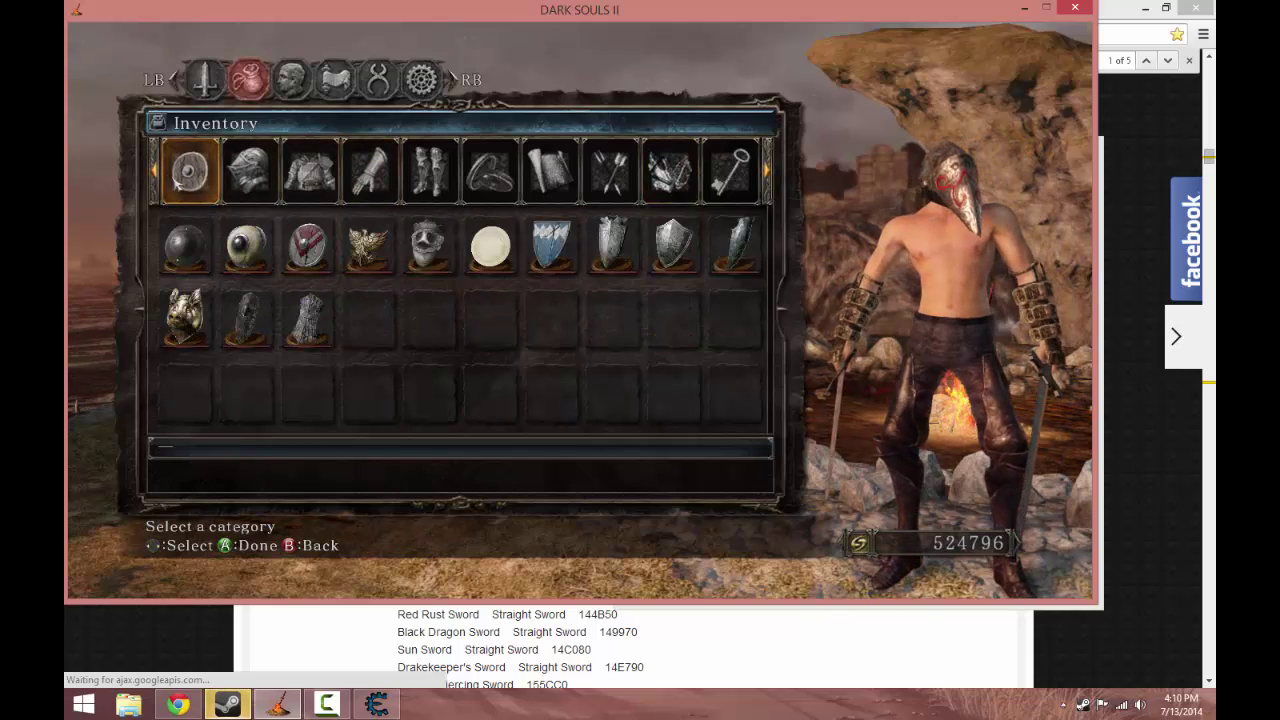
key(Left)
key(Left)
key(Left)
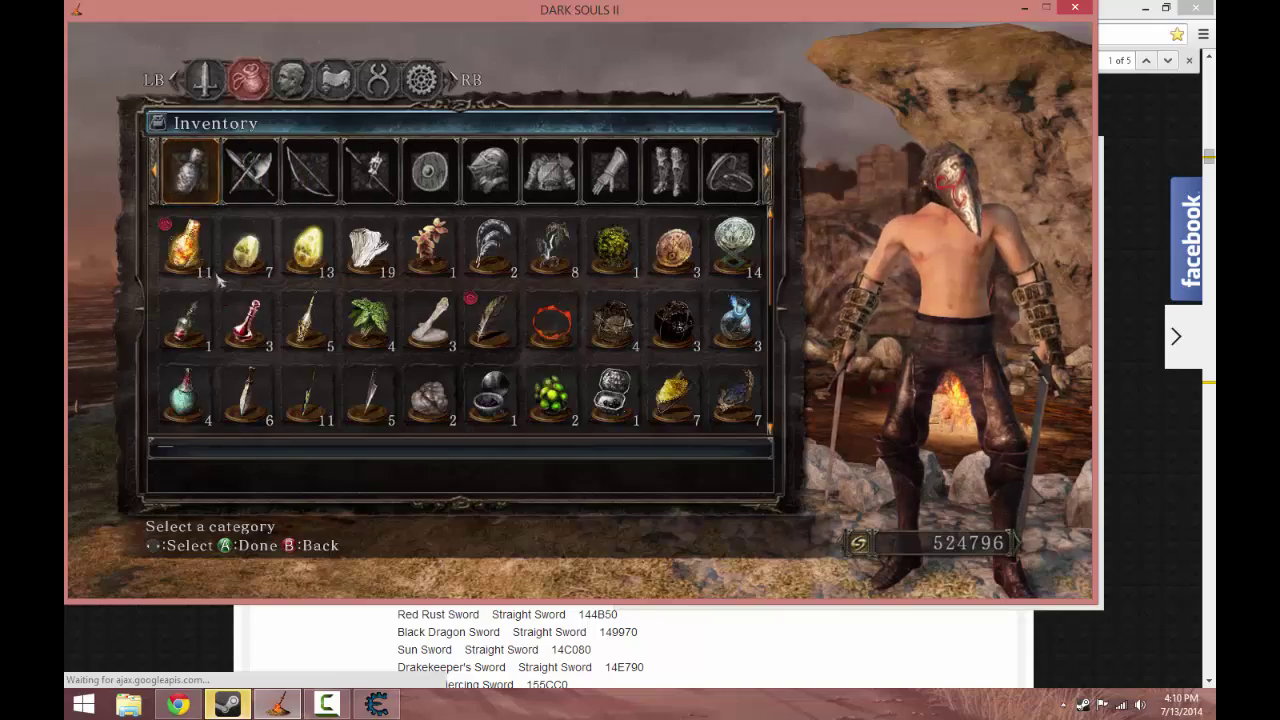
click(218, 282)
key(Escape)
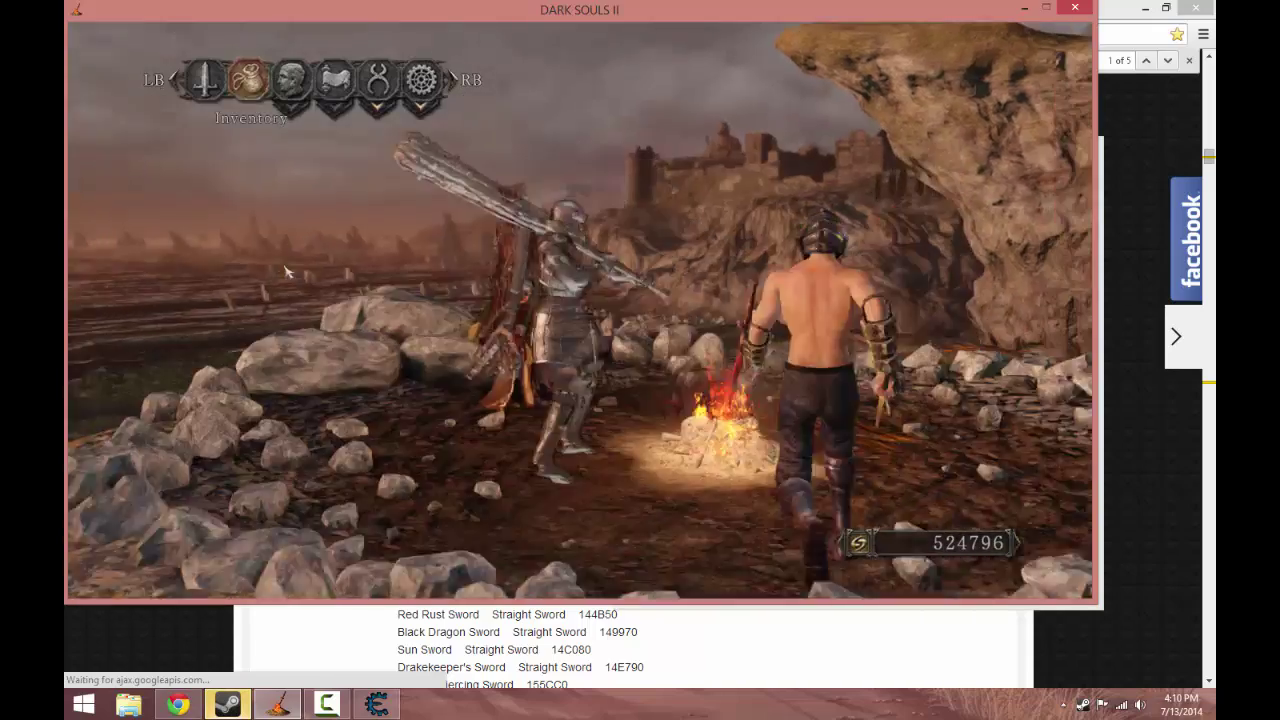
- Withdraw all 65 Lifegems from the bonfire item box into the inventory
key(e)
key(Down)
key(Down)
key(Down)
key(e)
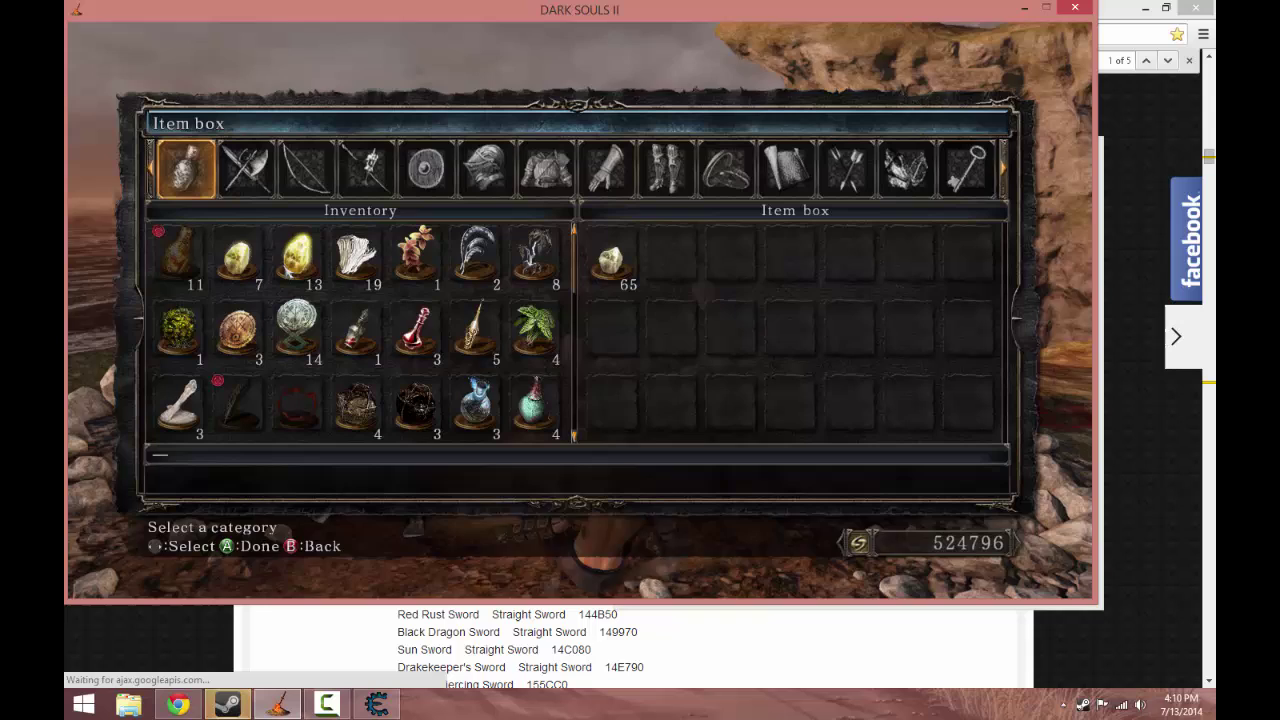
click(626, 268)
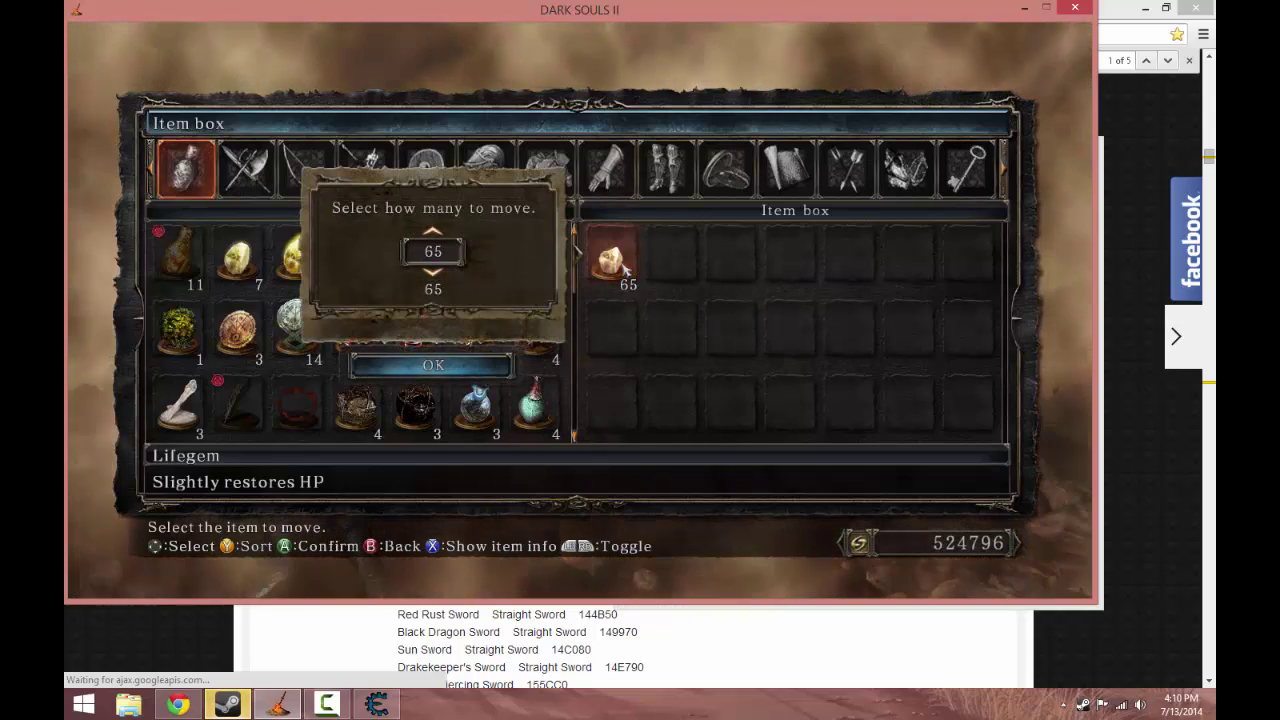
click(626, 268)
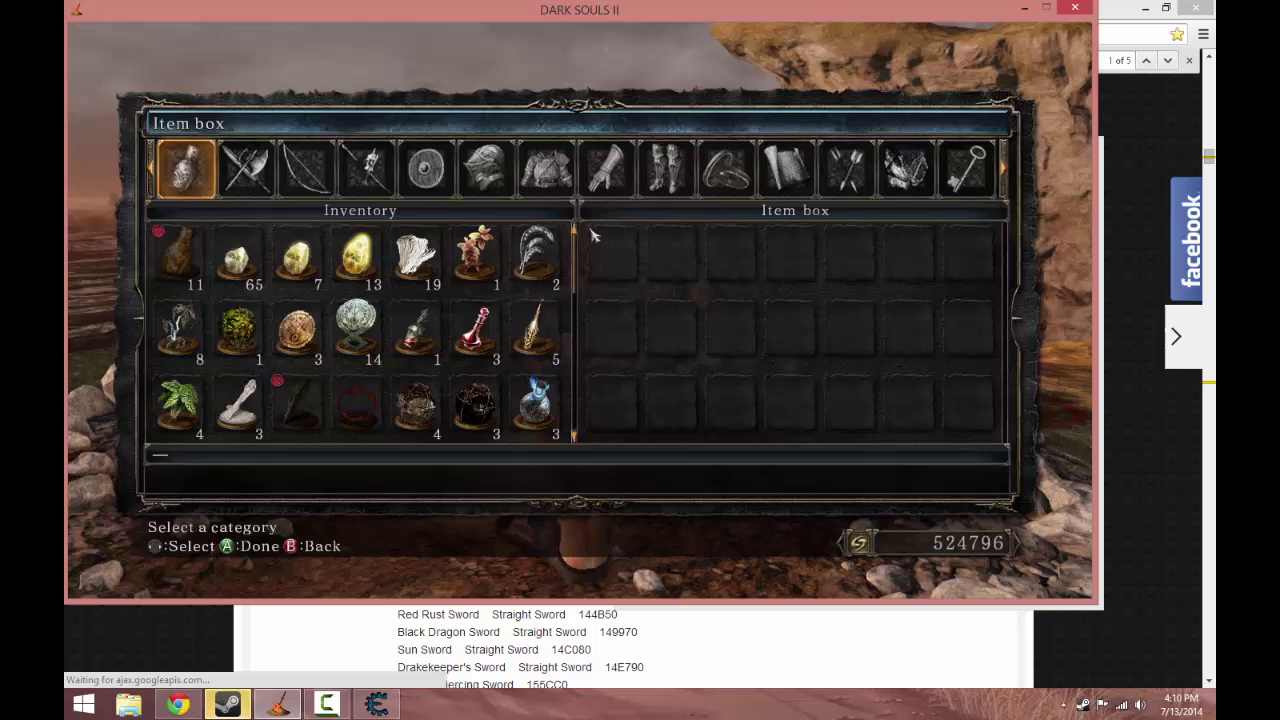
click(918, 165)
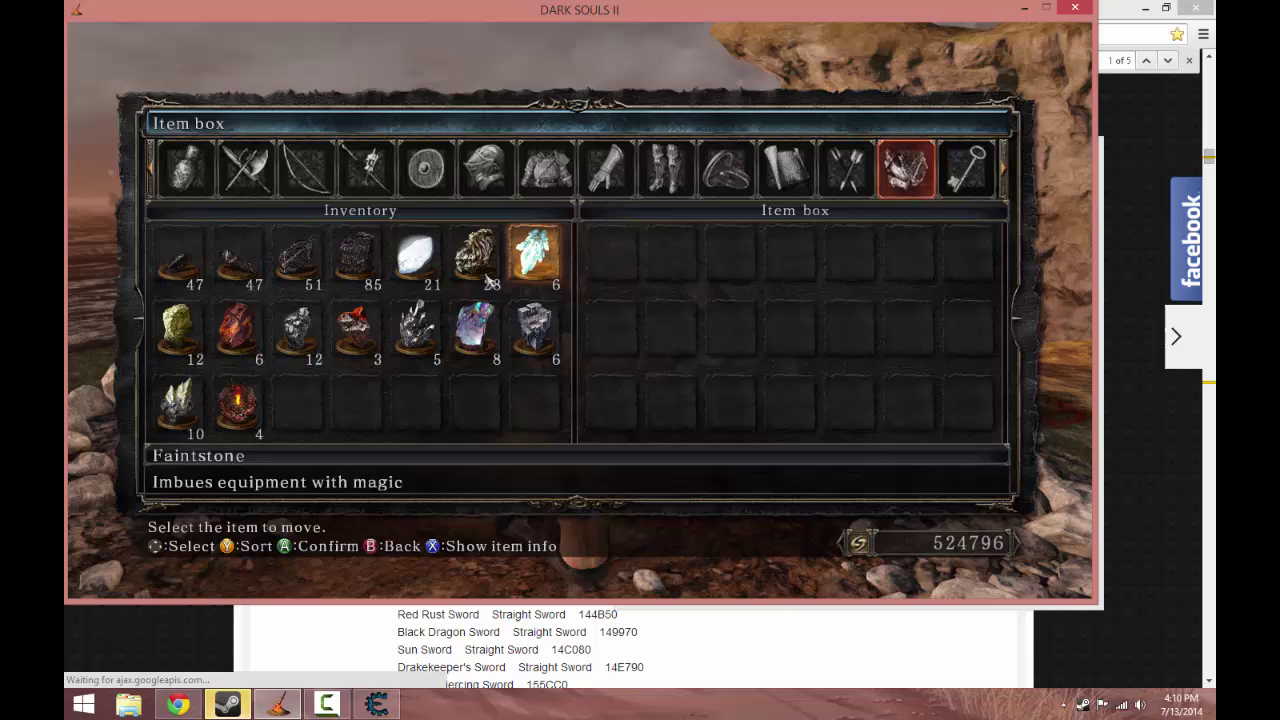
- Clear the old search value and delete the three saved addresses from Cheat Engine's address list
click(388, 705)
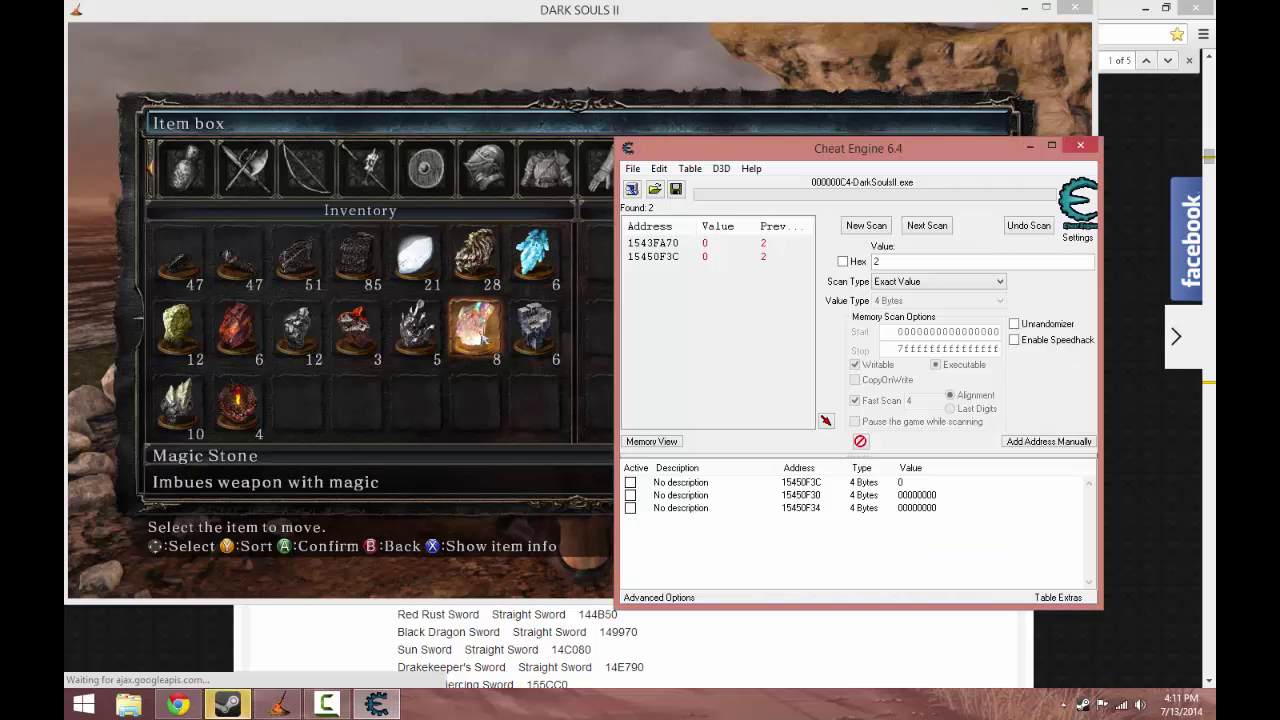
click(388, 705)
click(385, 705)
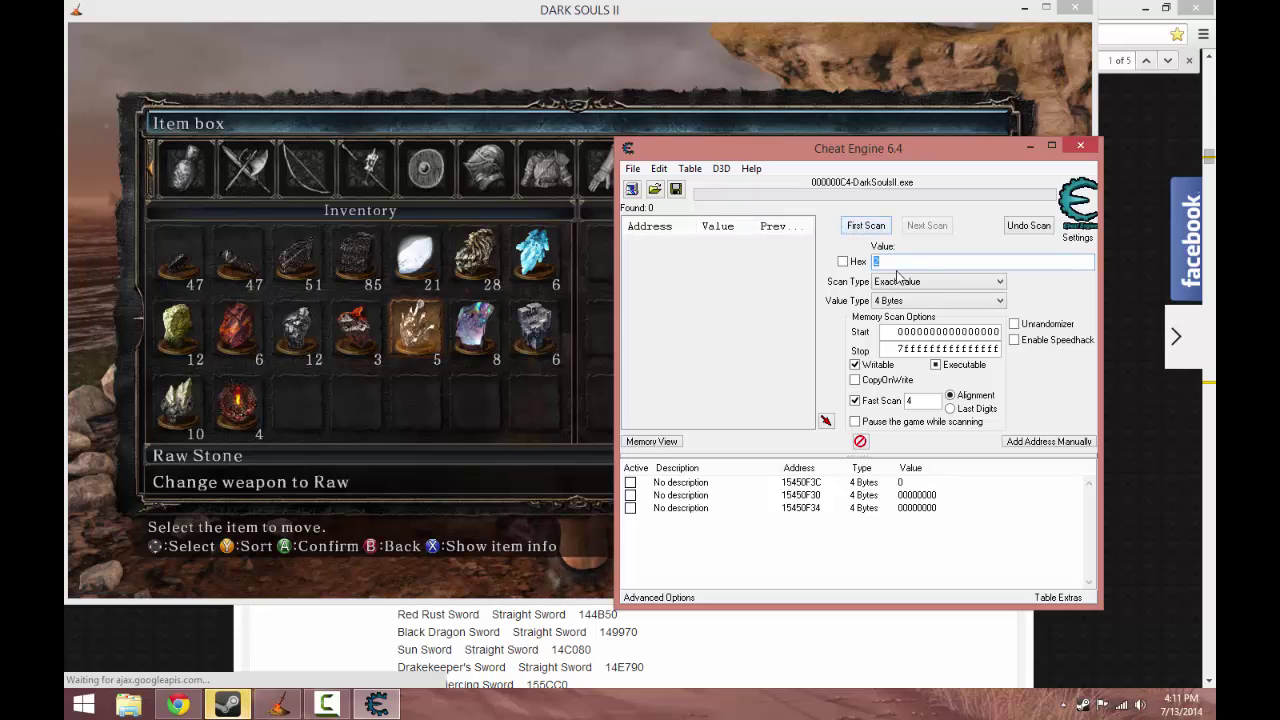
key(BackSpace)
drag(715, 514, 708, 485)
right_click(706, 484)
click(780, 153)
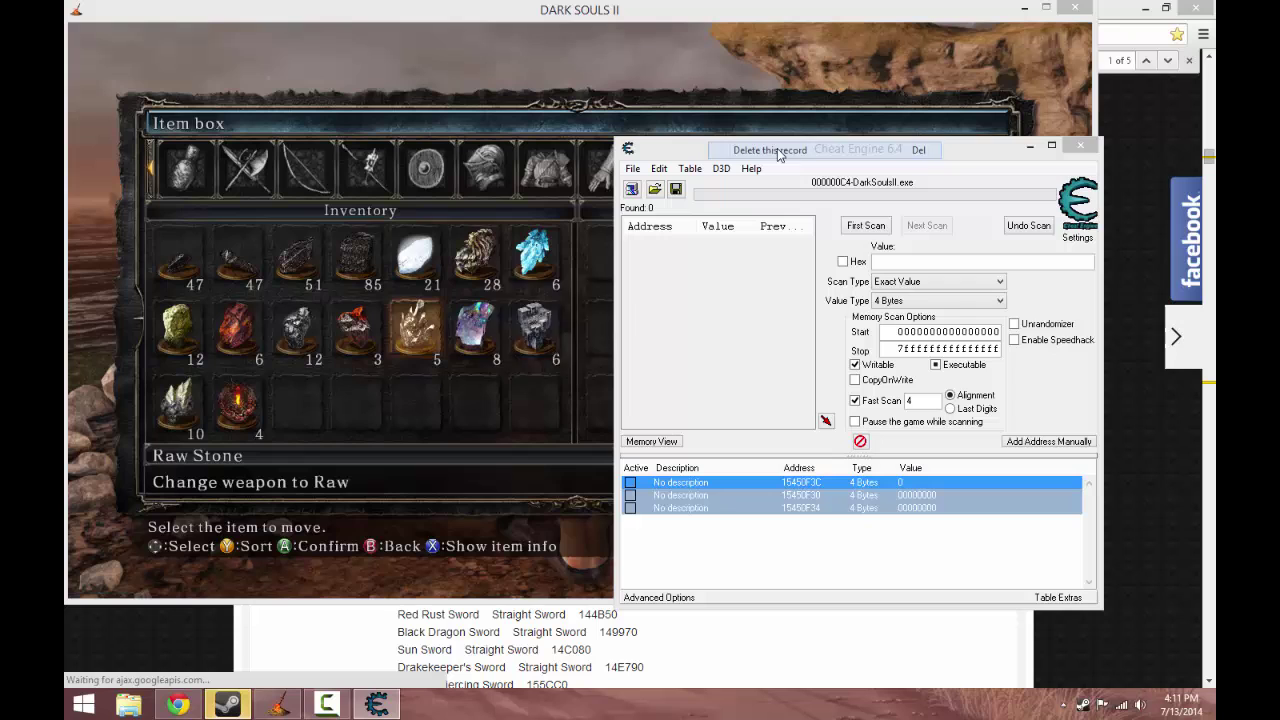
key(Return)
- Store 14 Twinkling Titanite in the game's item box
click(412, 279)
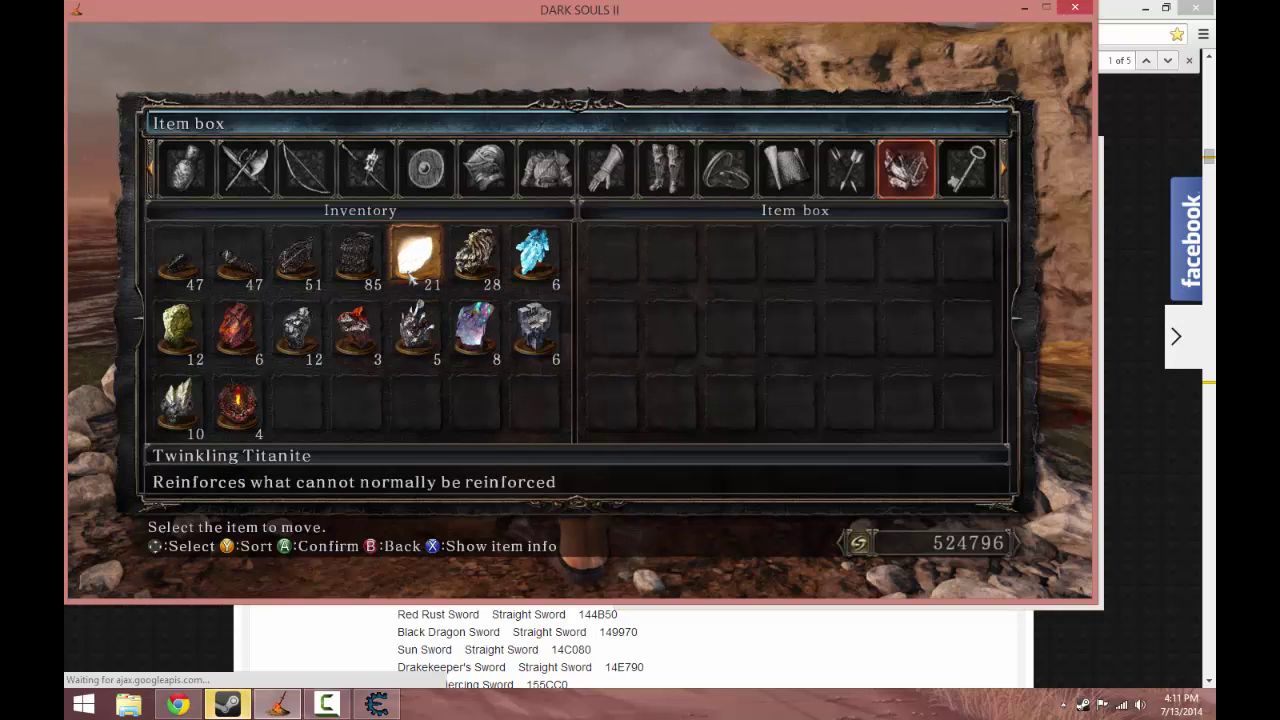
click(412, 280)
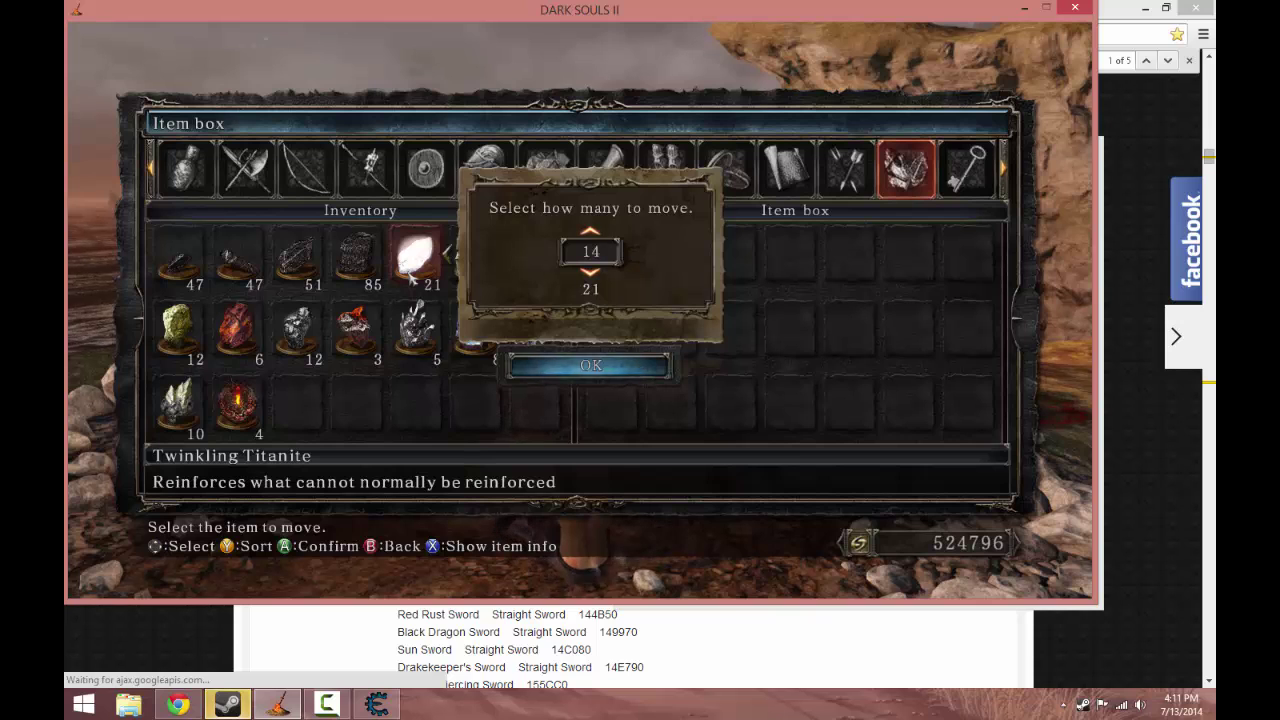
key(Return)
- Run a First Scan in Cheat Engine for the value 7
key(alt+Tab)
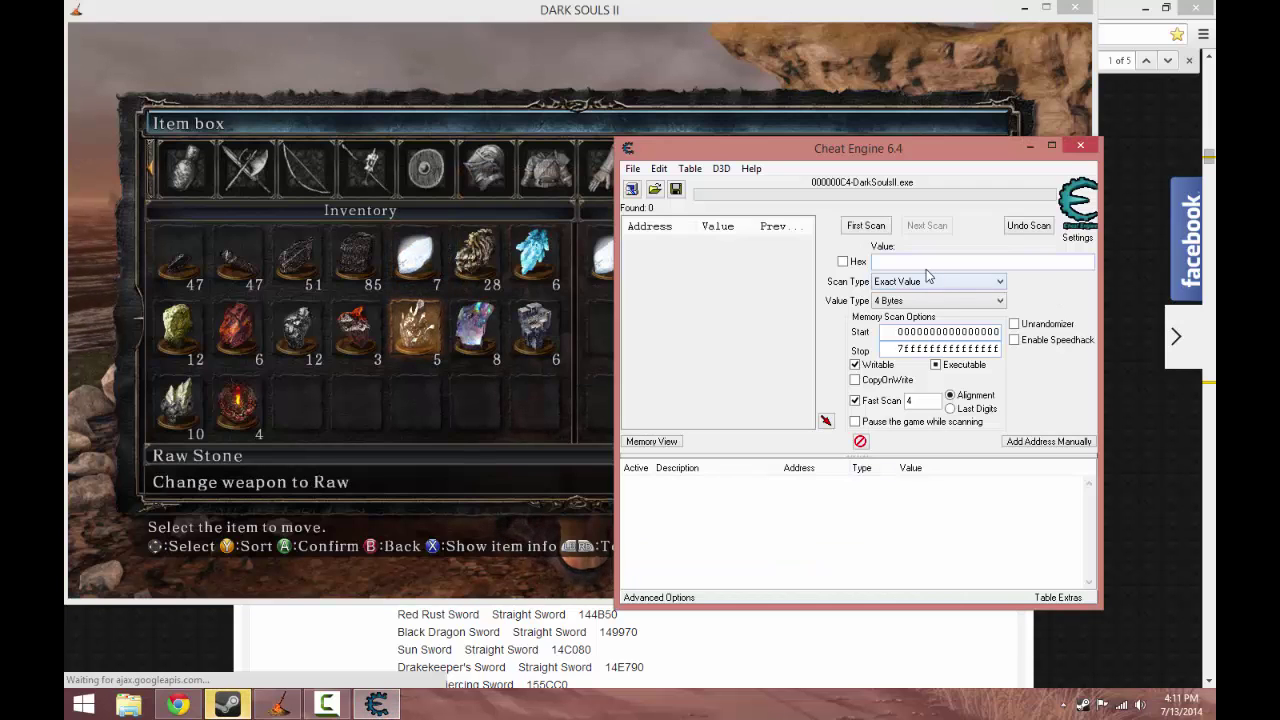
click(928, 261)
text(7)
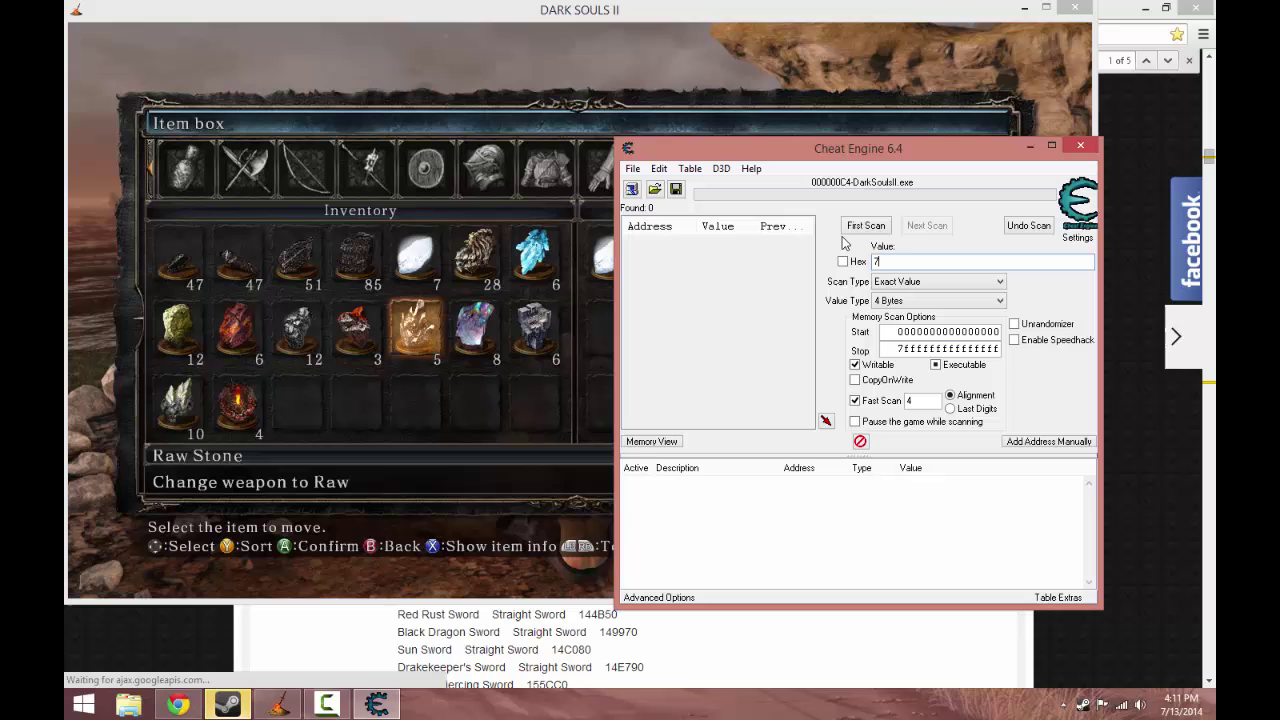
click(866, 225)
- Store 3 more Twinkling Titanite in the box and rescan for the new count of 5
click(470, 373)
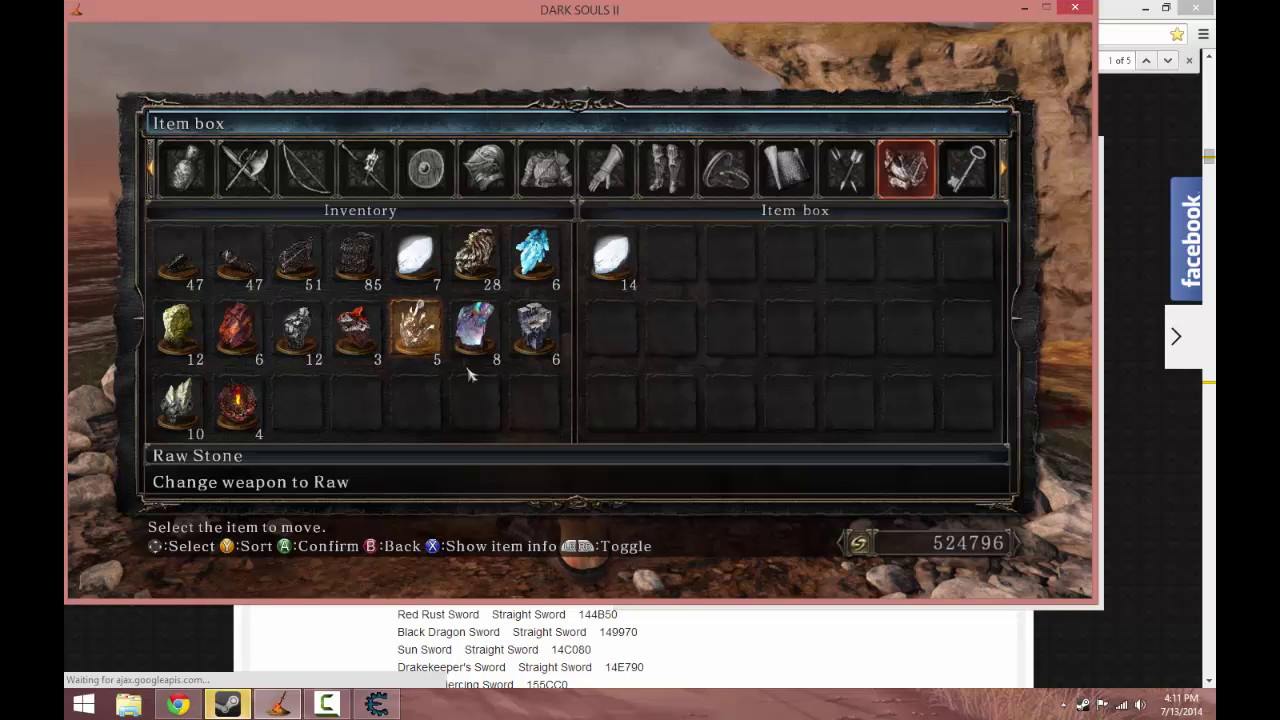
click(415, 255)
key(Up)
key(Up)
key(Return)
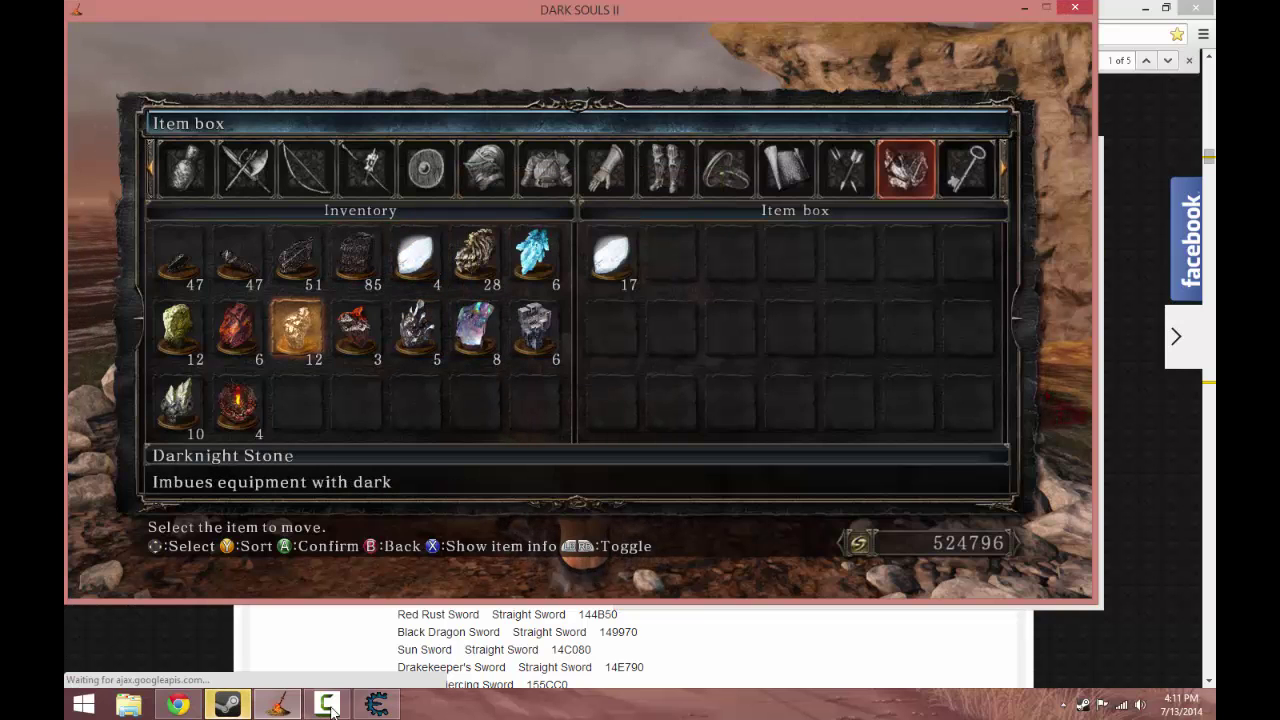
click(327, 705)
double_click(886, 261)
text(5)
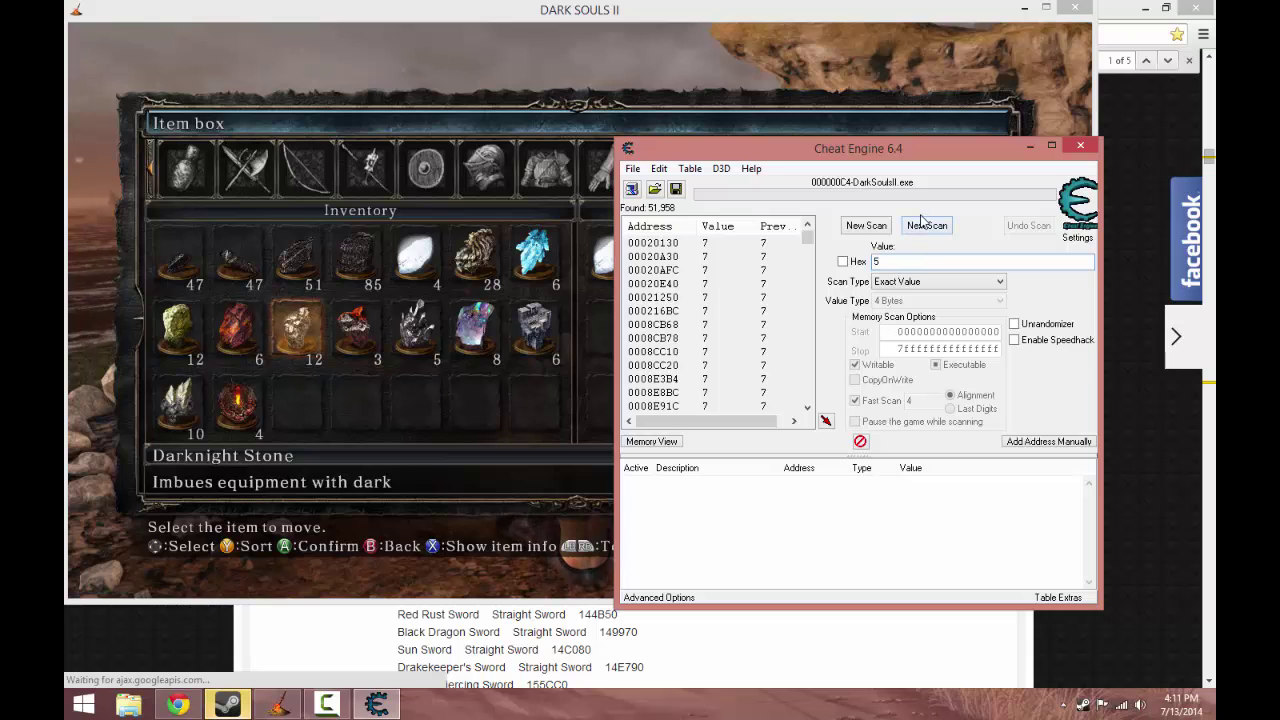
click(926, 225)
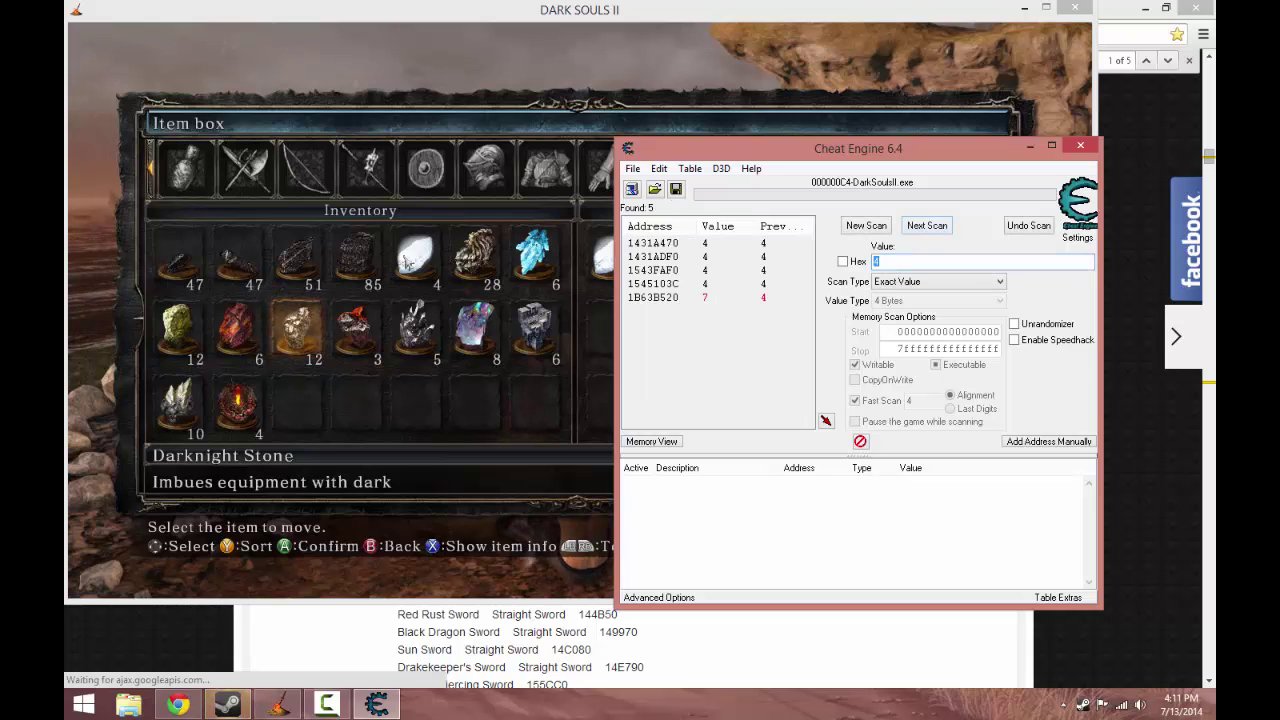
- Store 2 more Twinkling Titanite and run another Next Scan to narrow the results
click(437, 268)
click(433, 266)
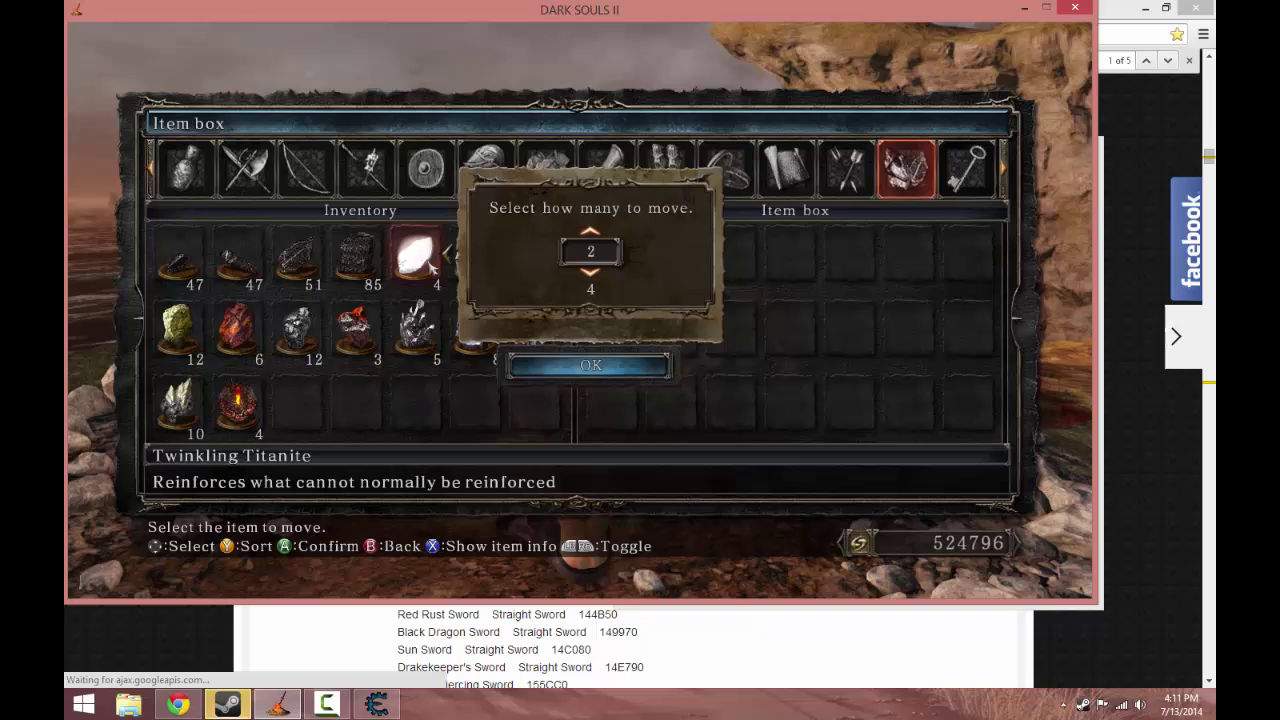
click(590, 365)
key(alt+Tab)
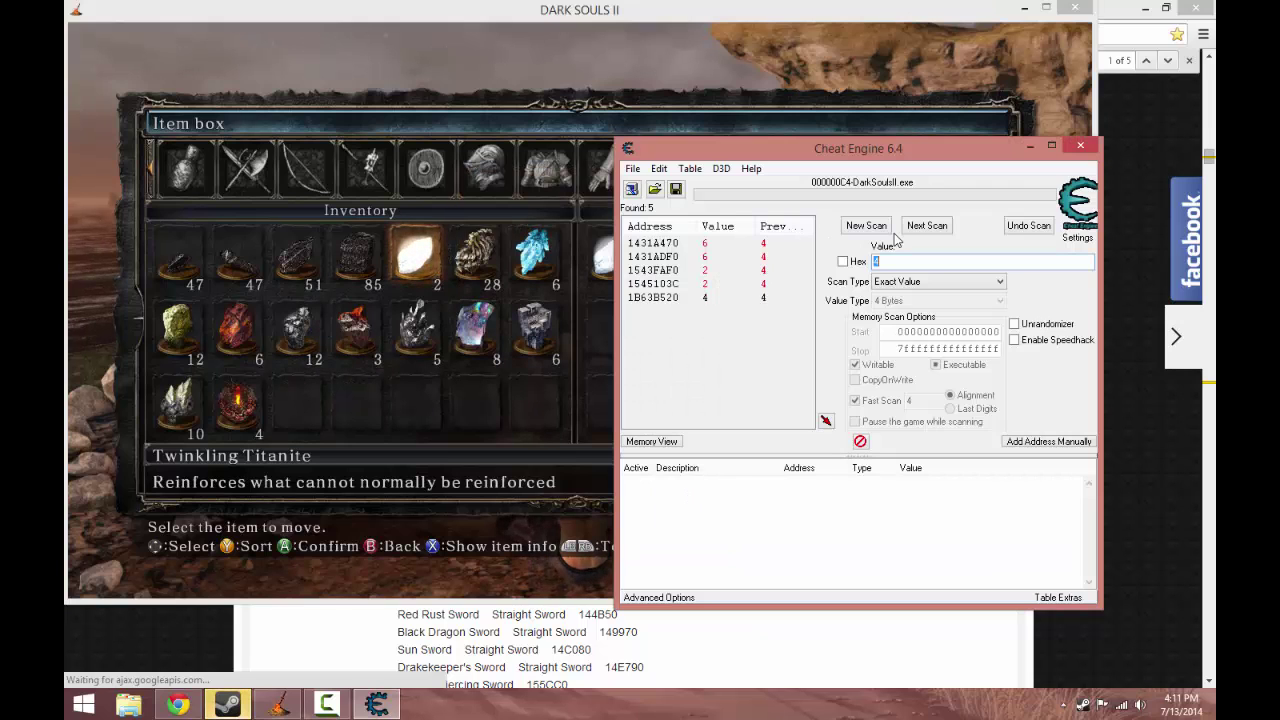
click(937, 228)
- Change the second matching address's value to 20
right_click(704, 258)
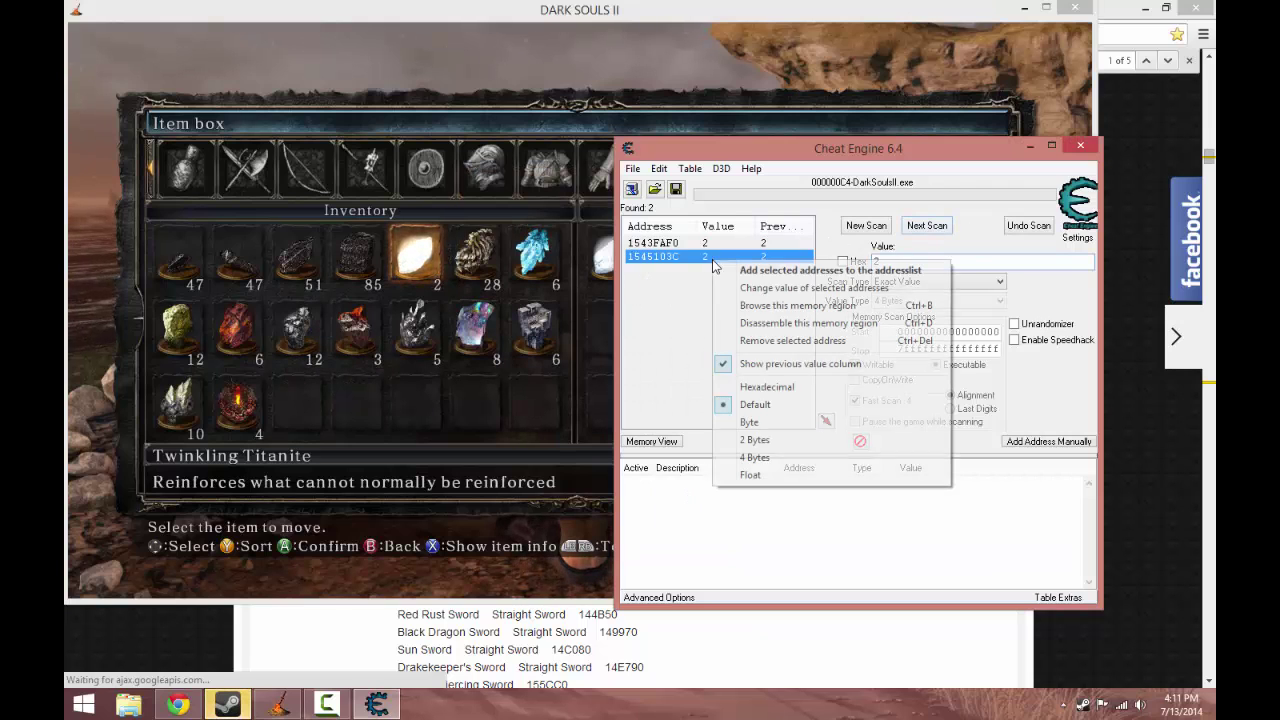
click(806, 285)
text(20)
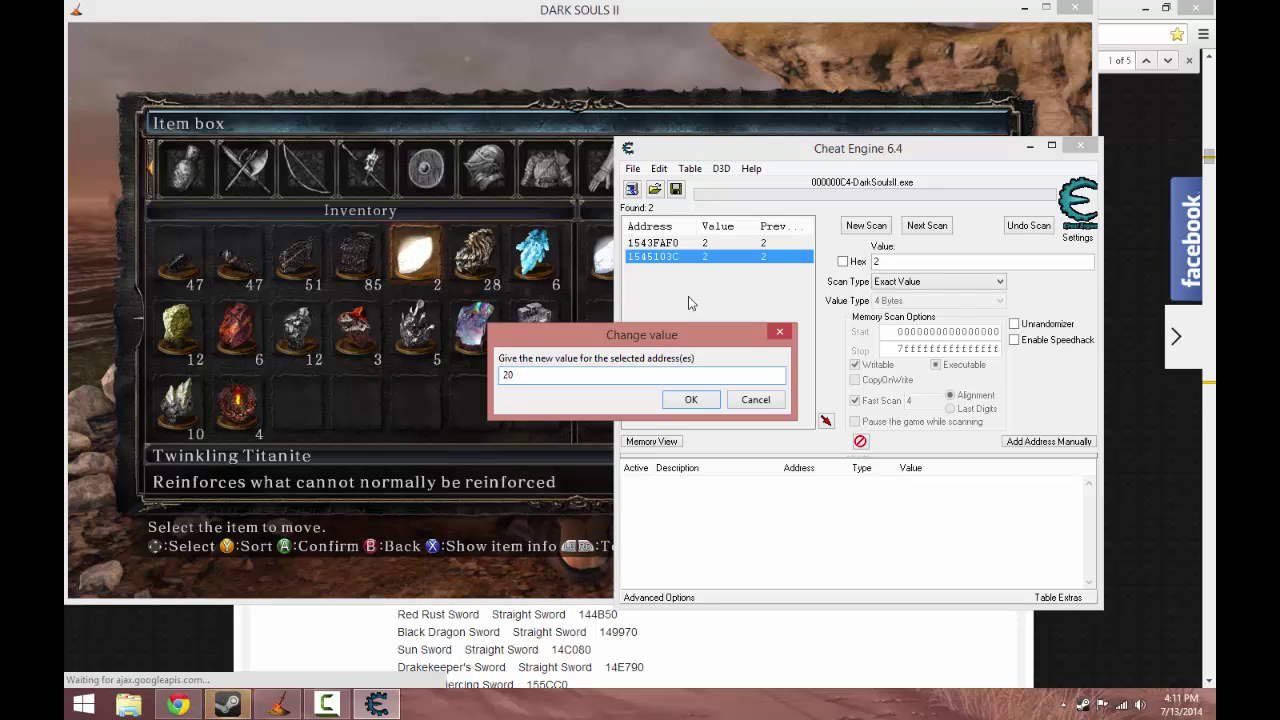
click(691, 400)
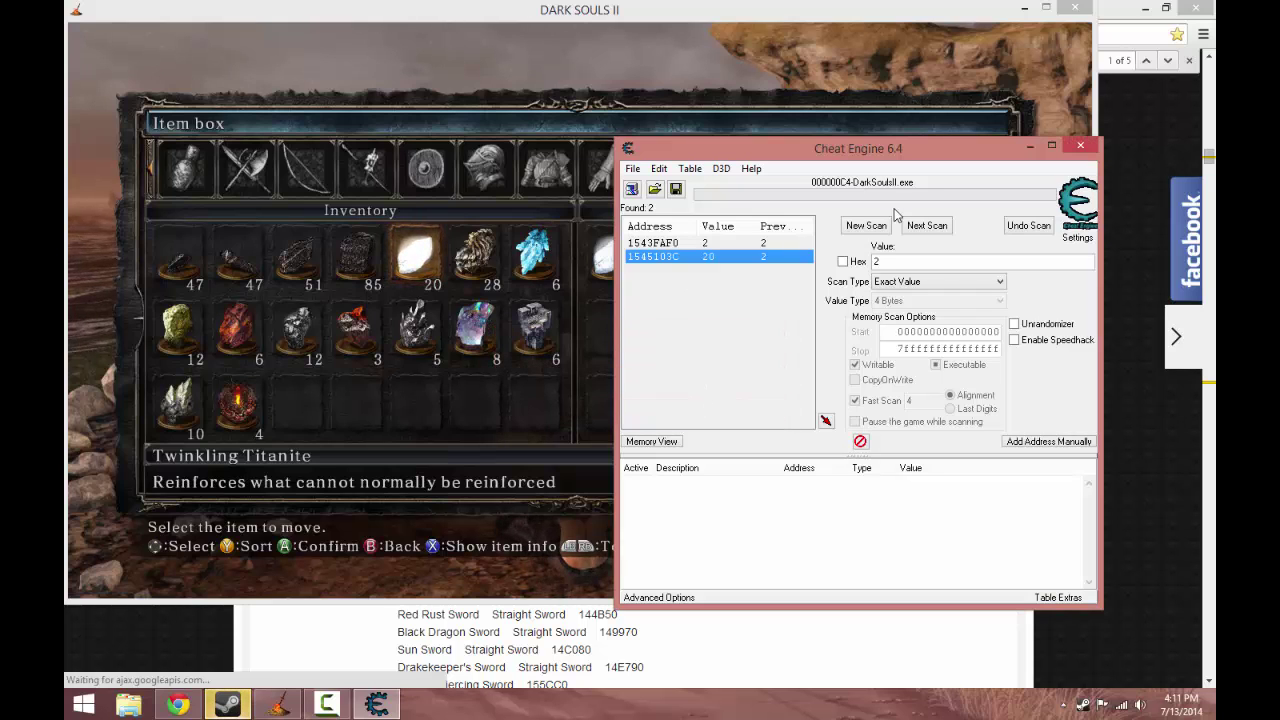
click(345, 430)
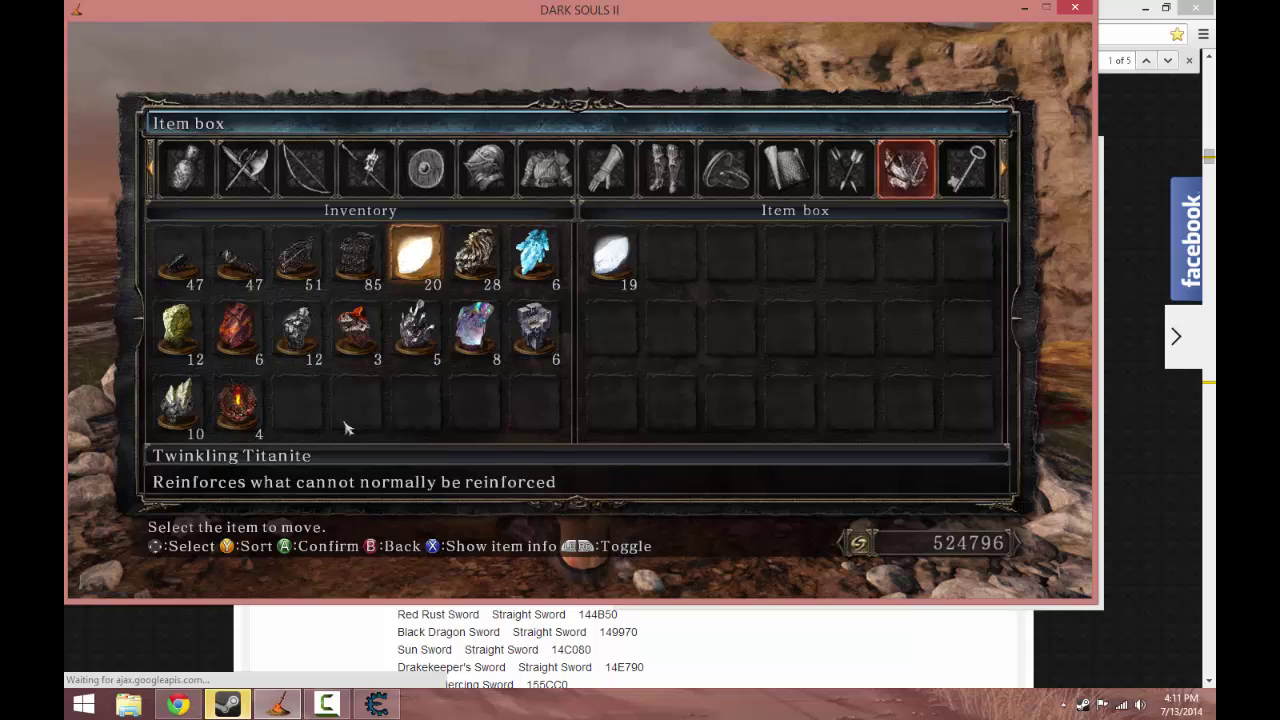
- Take all 19 stored Twinkling Titanite back to the inventory and close the item box
key(Escape)
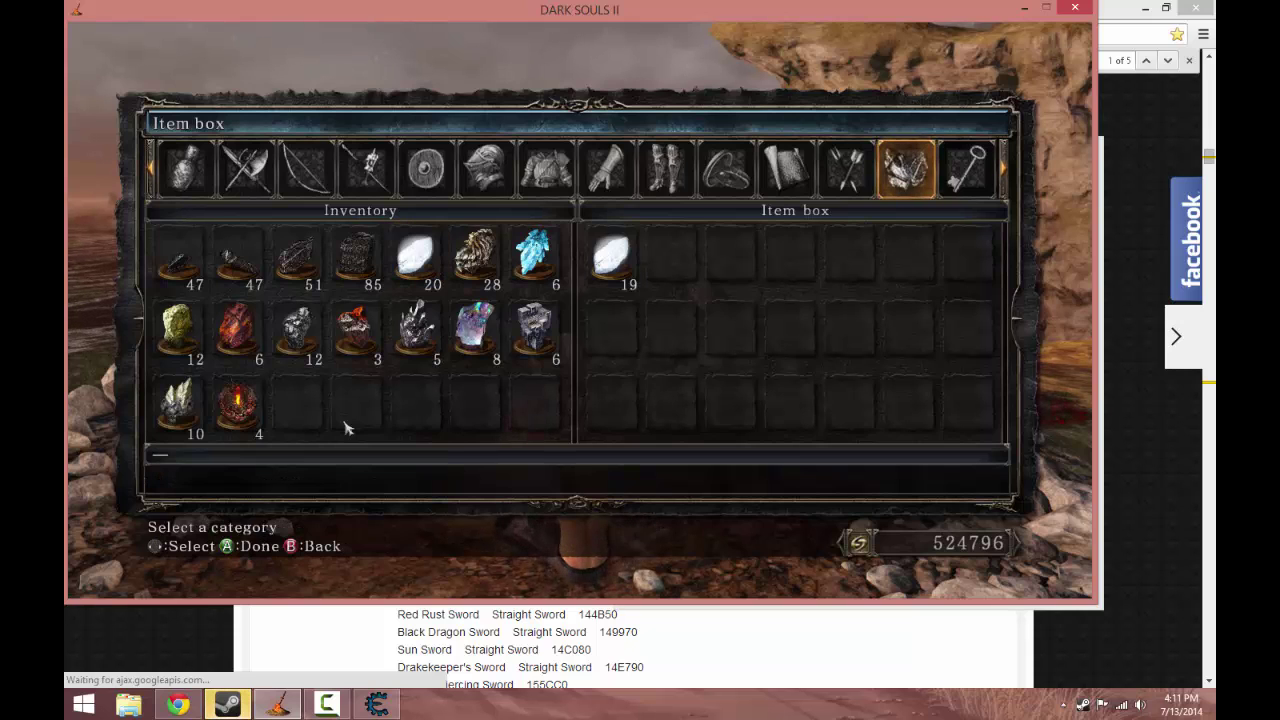
click(620, 268)
key(Return)
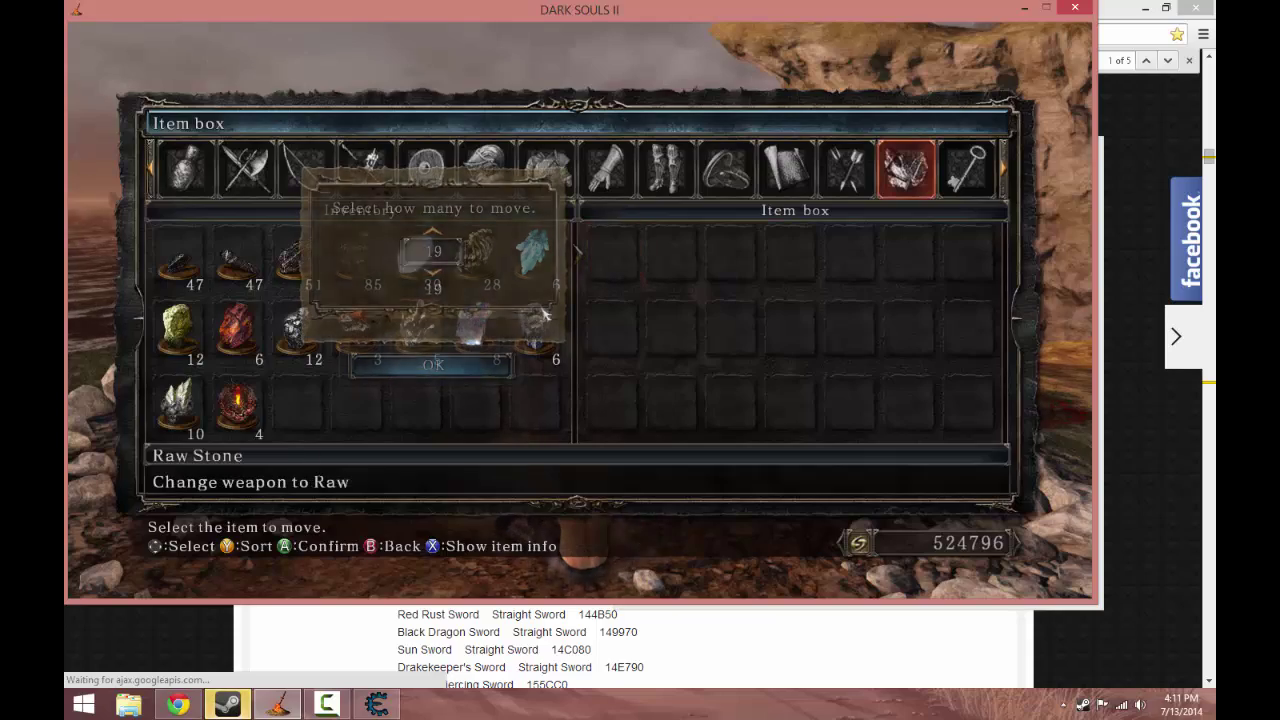
key(Escape)
- Run around Majula away from the bonfire, then open the game menu
key(w)
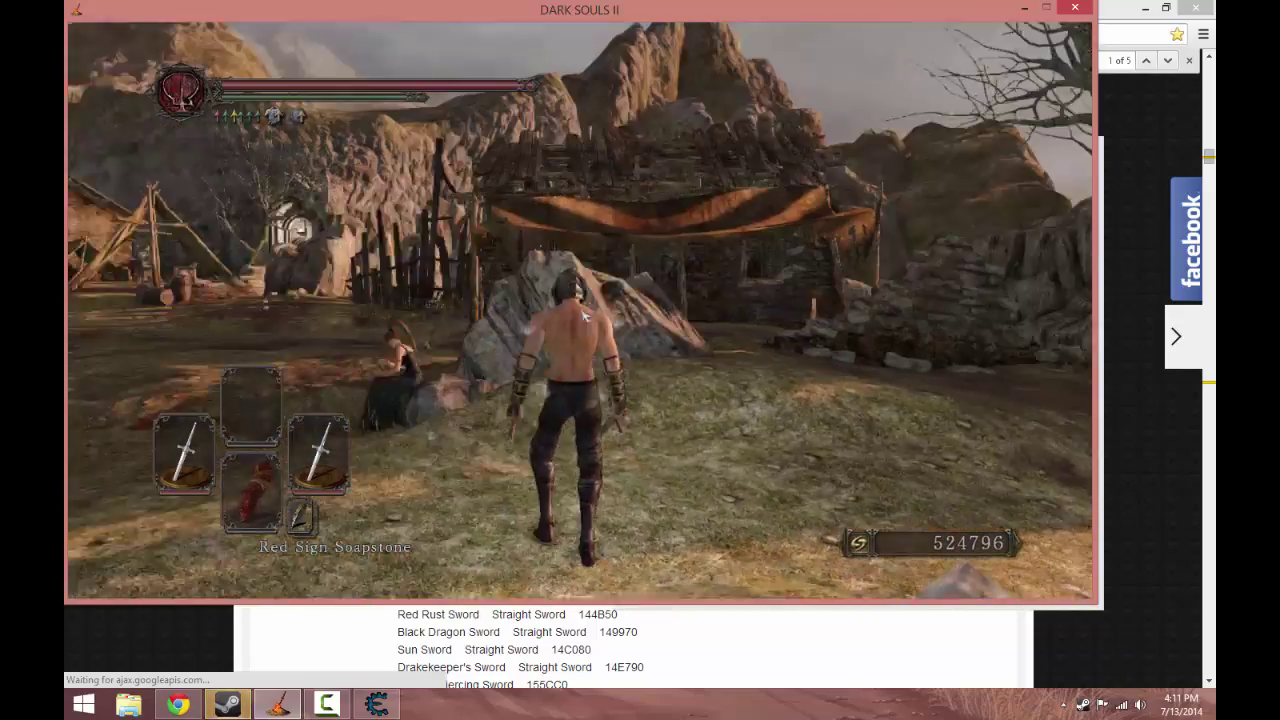
key(d)
key(s)
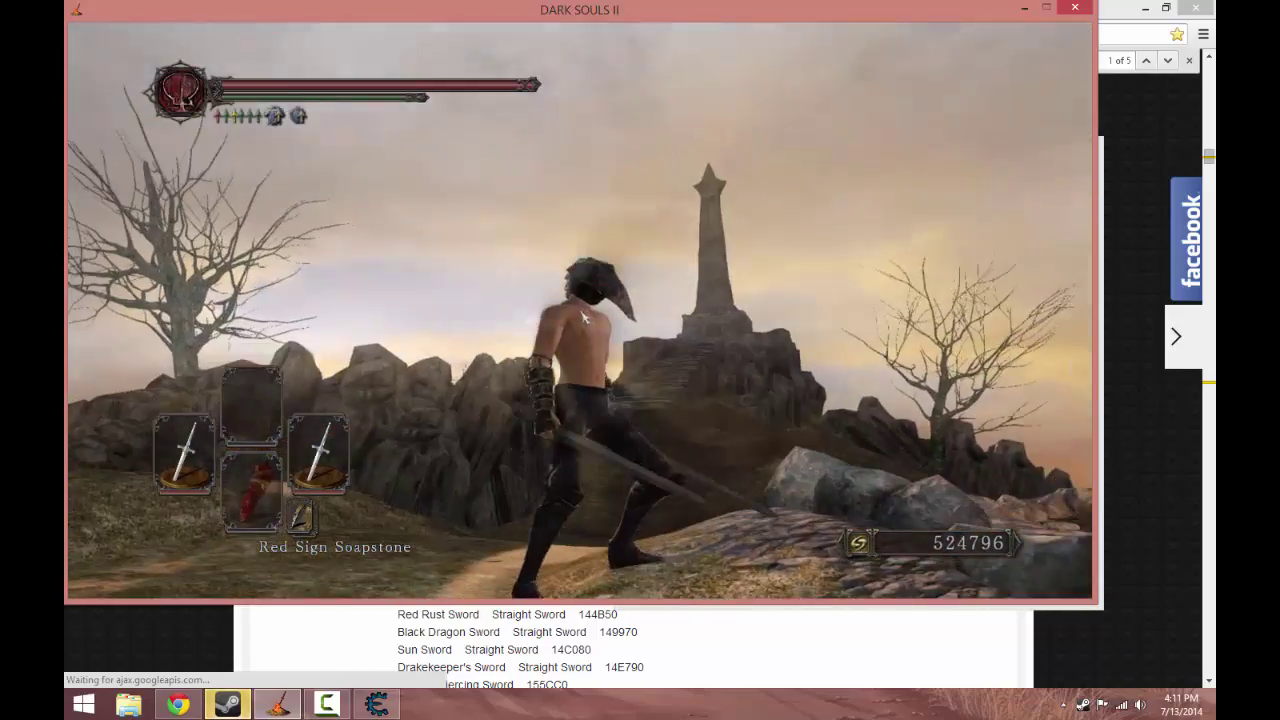
key(w)
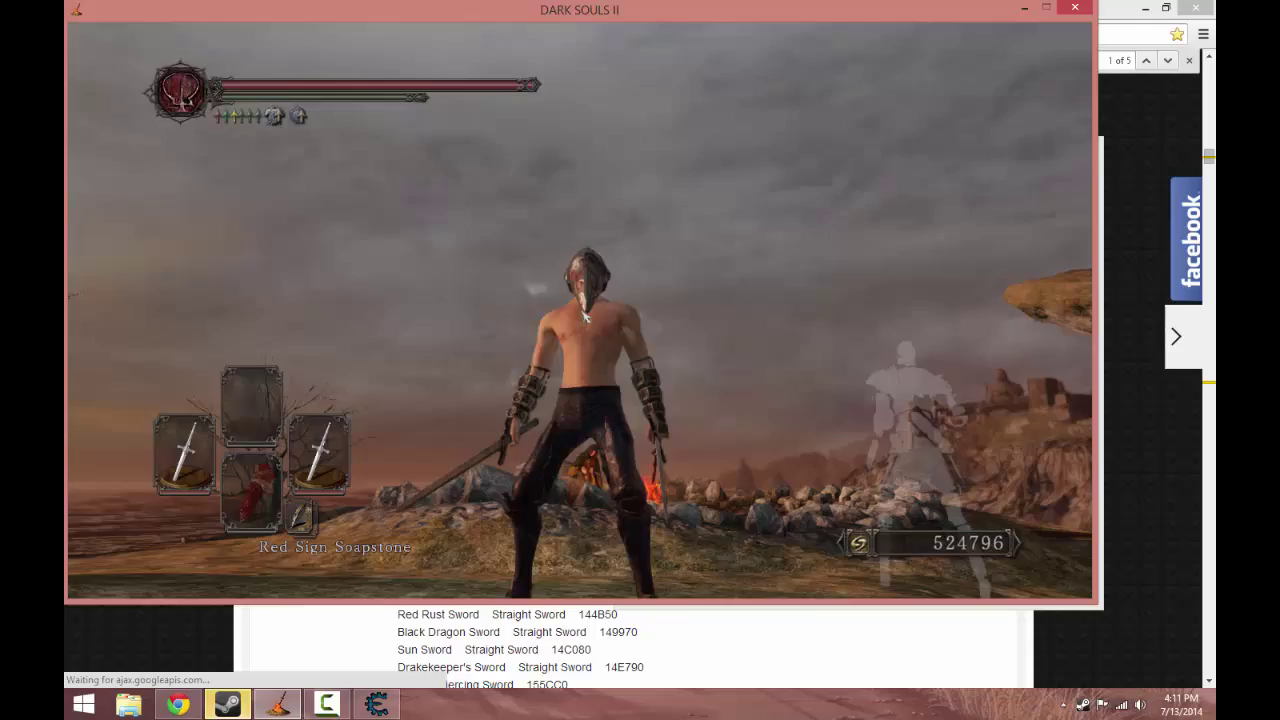
key(s)
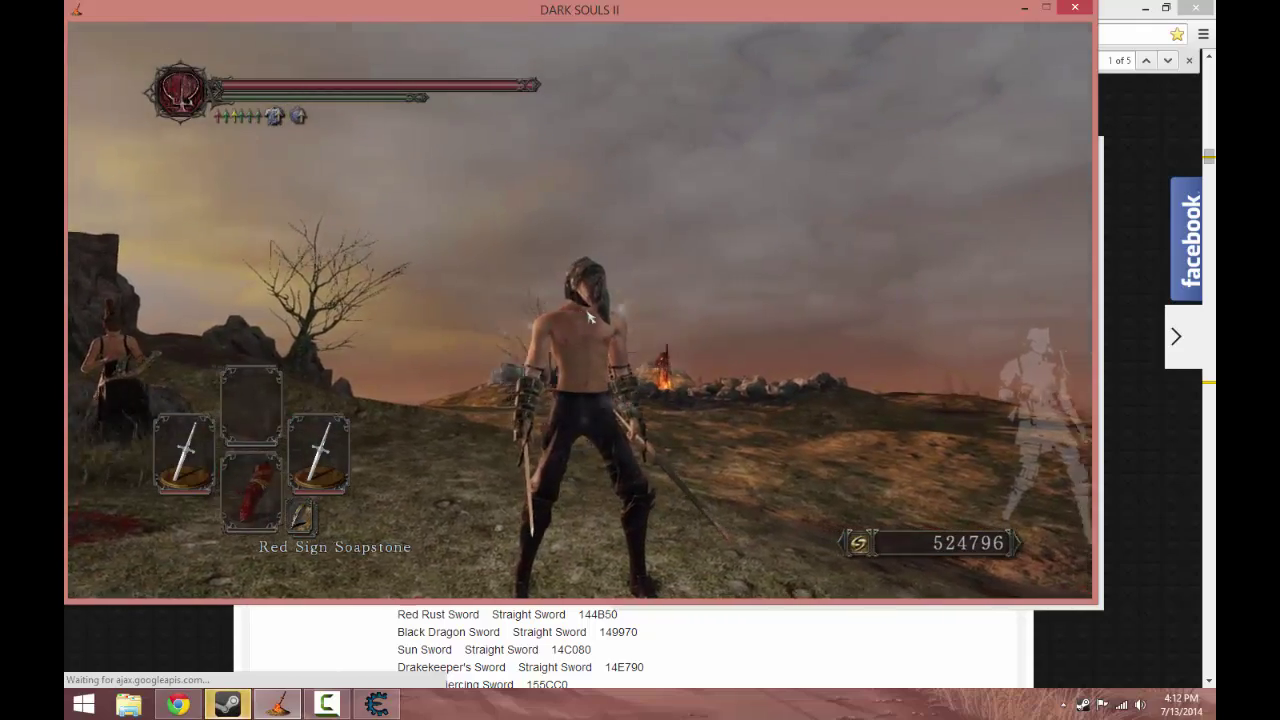
key(Escape)
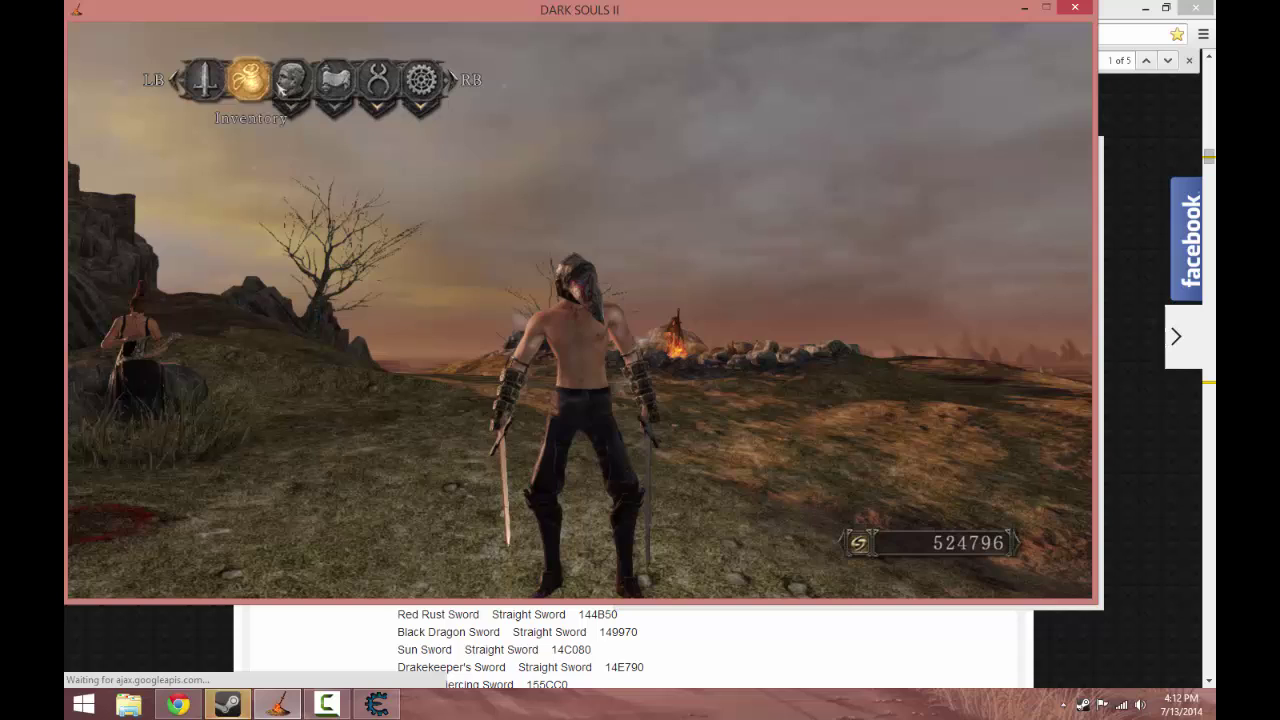
mouse_move(296, 90)
click(290, 124)
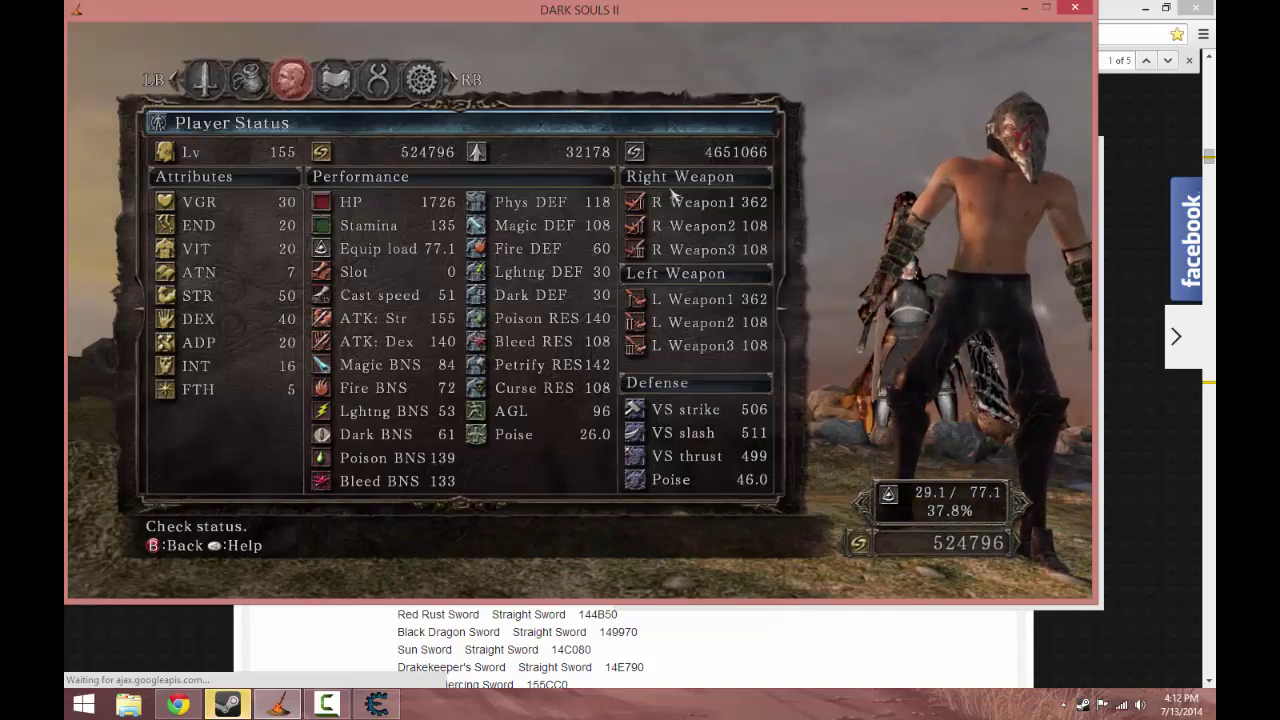
key(Escape)
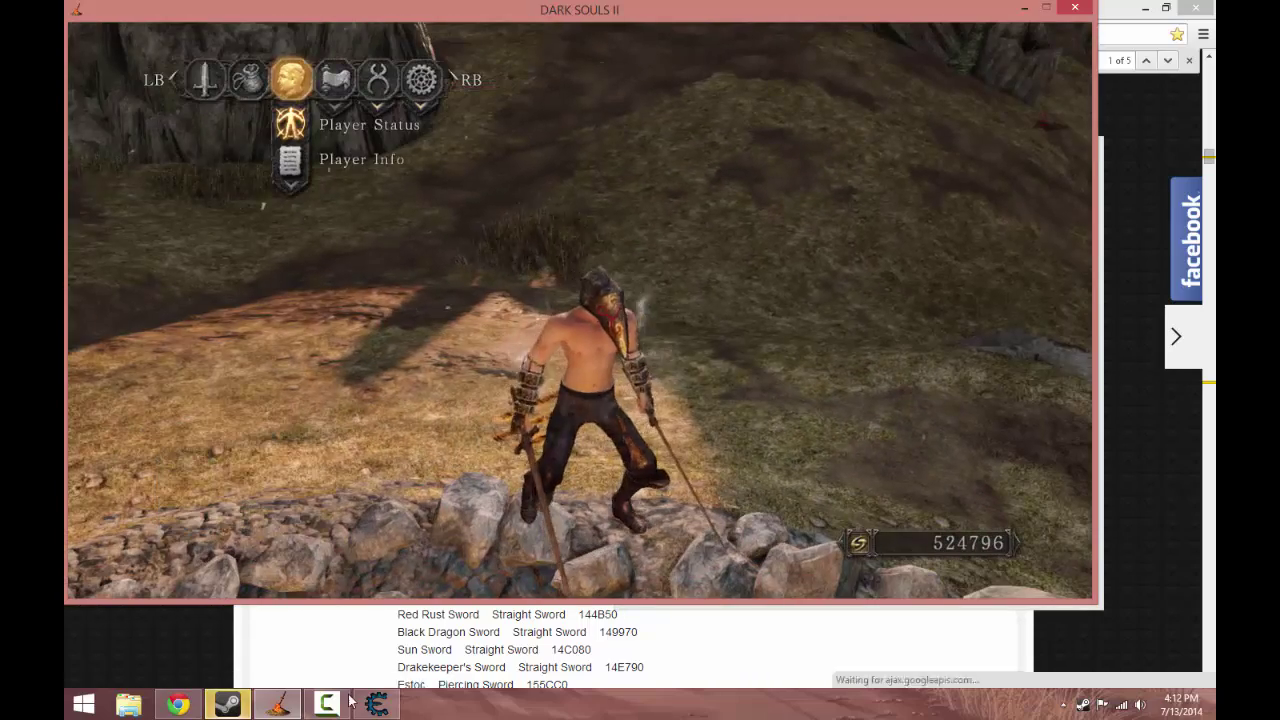
- Show the screen recorder's control window and move it to the right side over the game
click(323, 705)
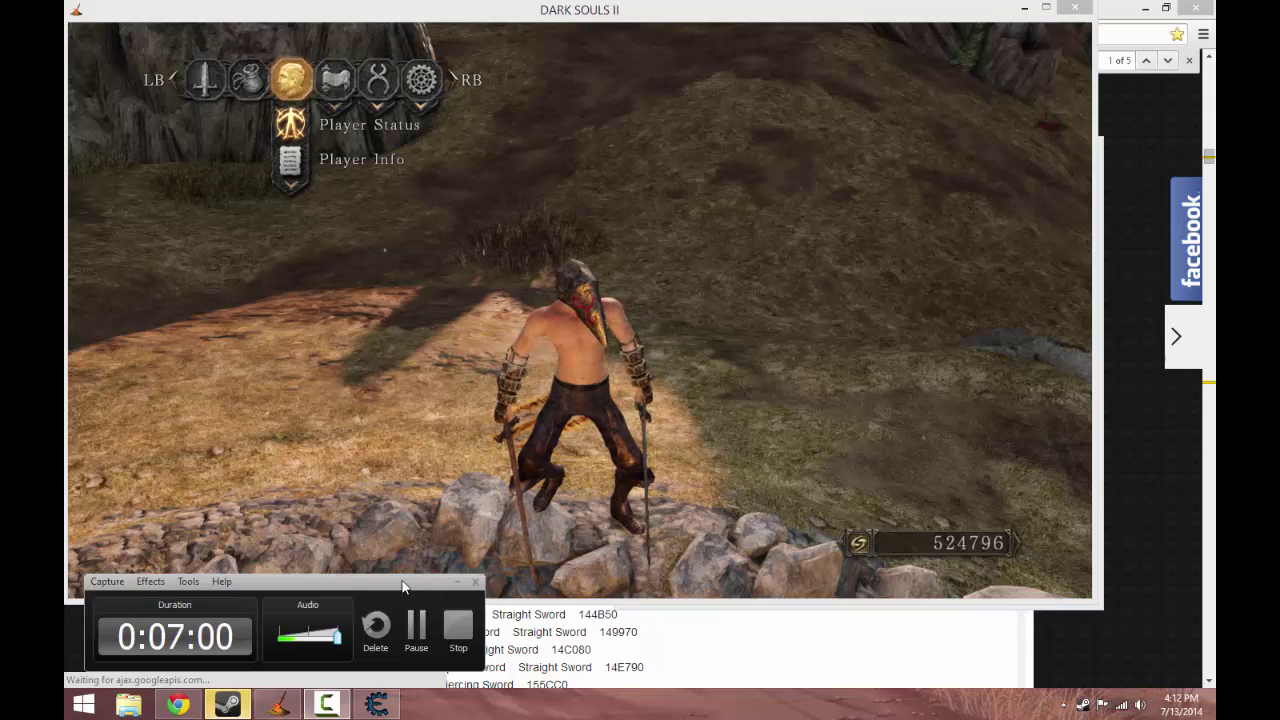
mouse_move(390, 590)
mouse_down()
mouse_move(948, 448)
mouse_move(1096, 295)
mouse_up()
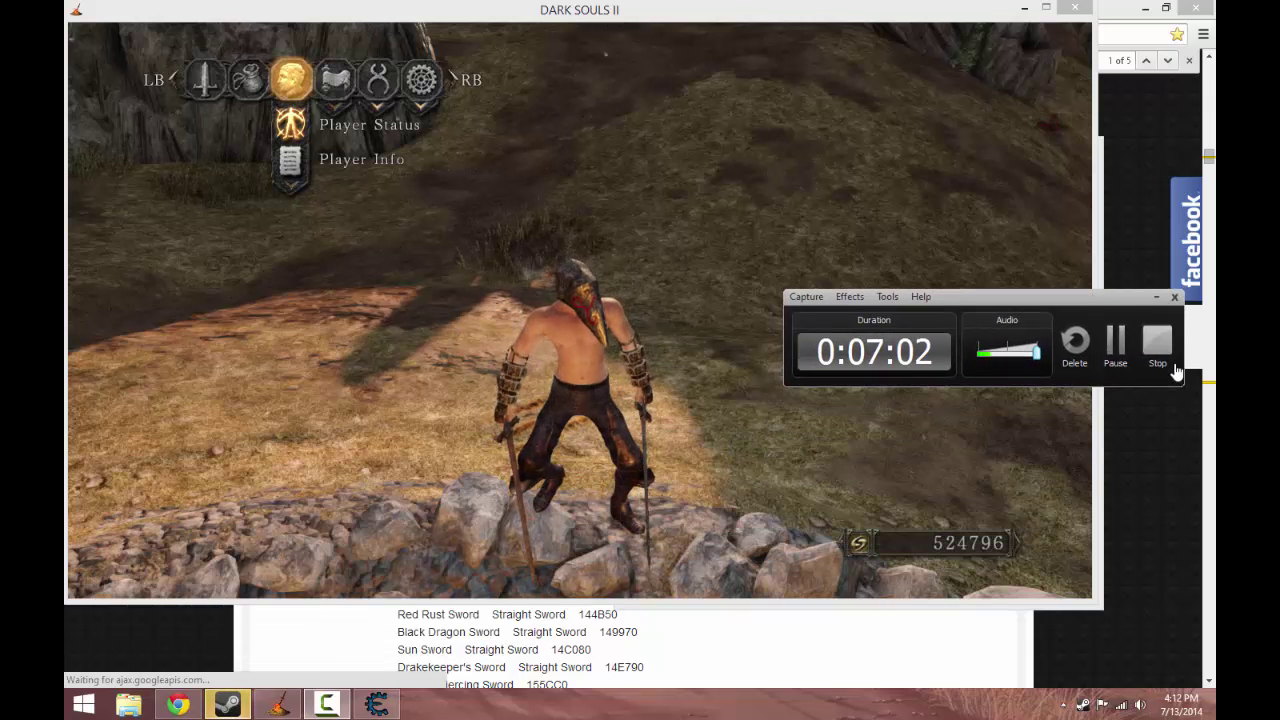